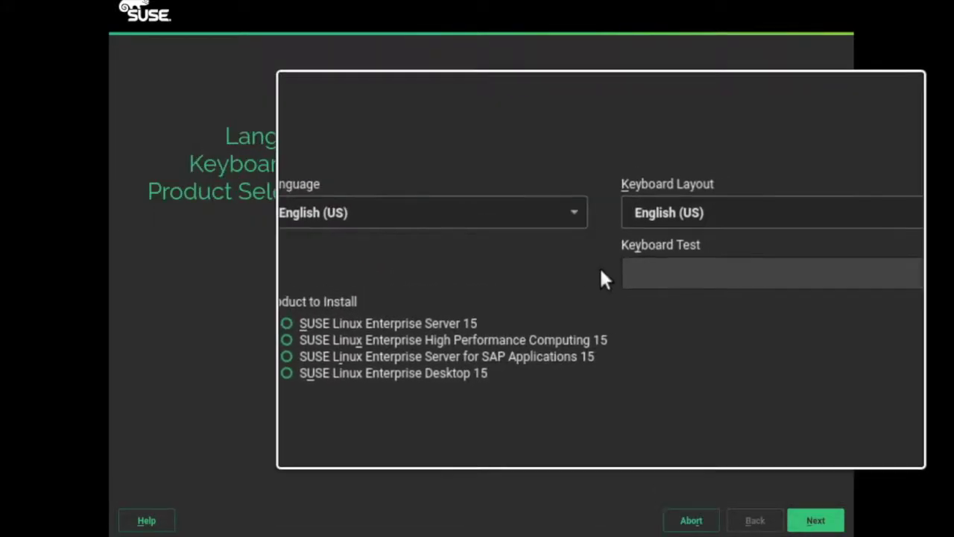
- Keep the English (US) keyboard and type 'This Keyborard is US Key ?><!@#$%^*()_+{}' into the keyboard test field
{"action": "left_click", "coordinate": [526, 218]}
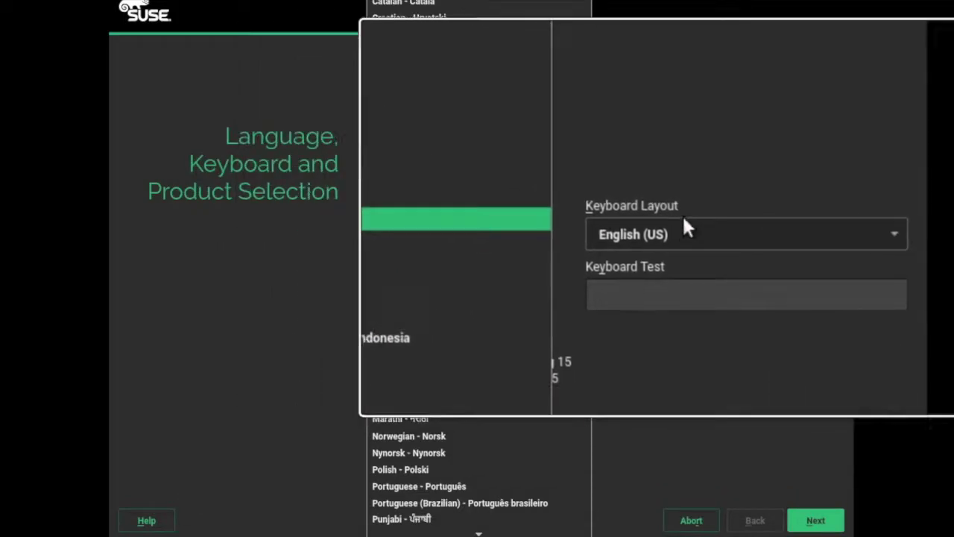
{"action": "left_click", "coordinate": [669, 229]}
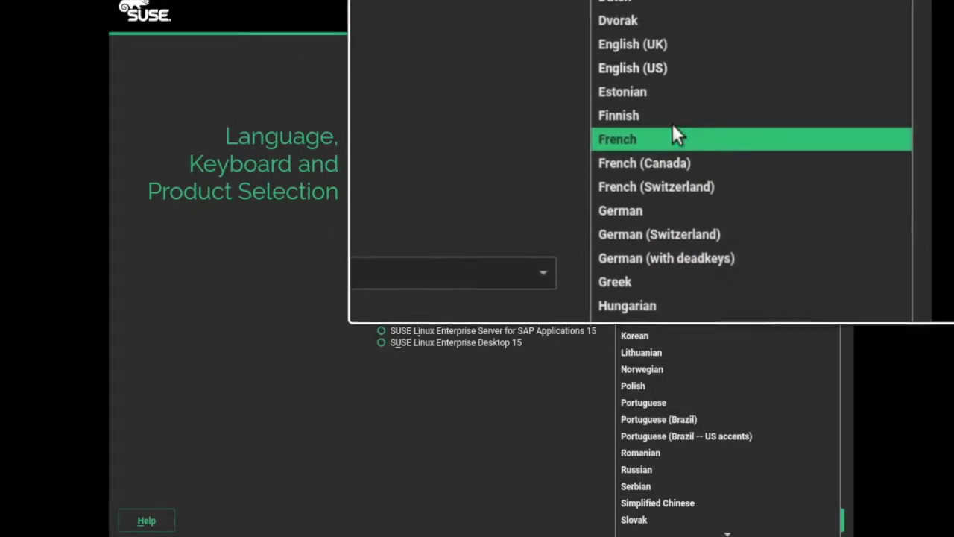
{"action": "left_click", "coordinate": [674, 65]}
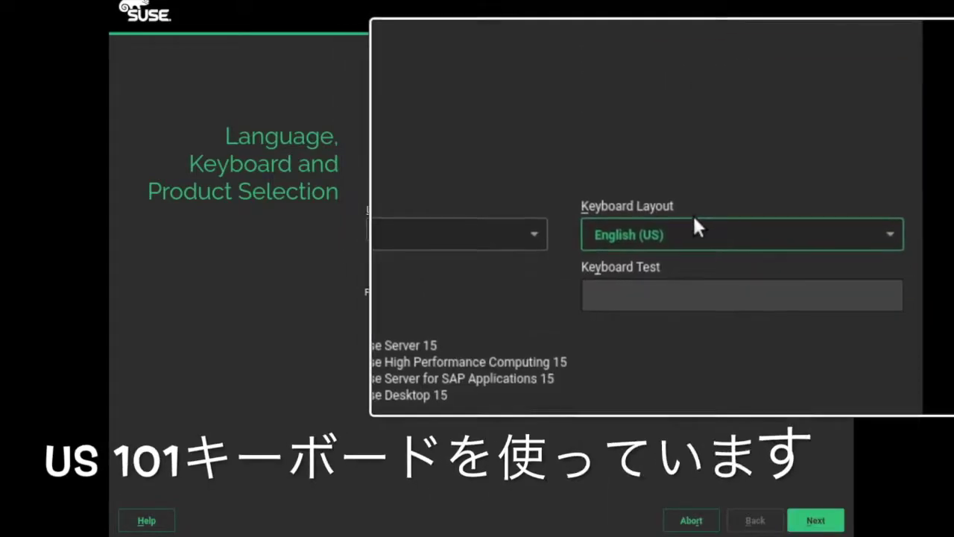
{"action": "left_click", "coordinate": [675, 295]}
{"action": "type", "text": "This Key"}
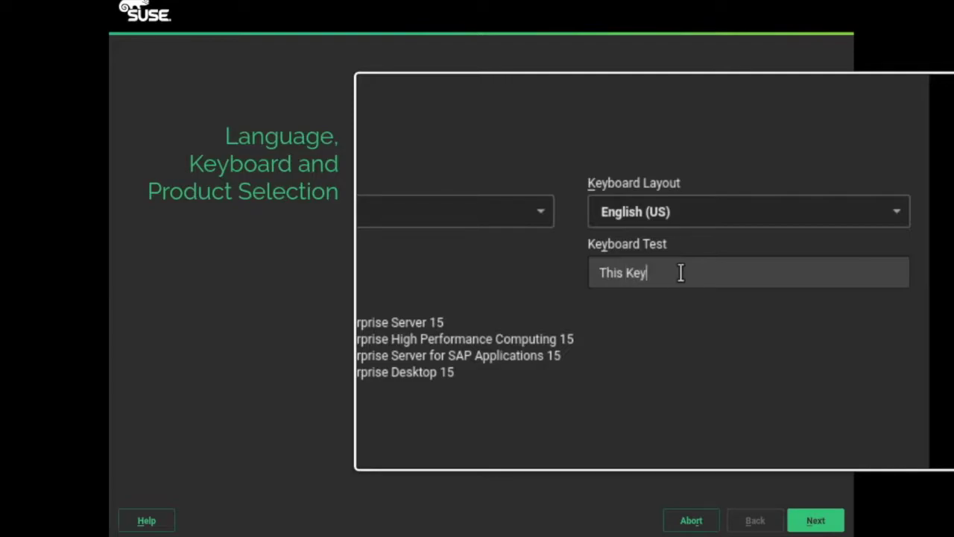
{"action": "type", "text": "bor"}
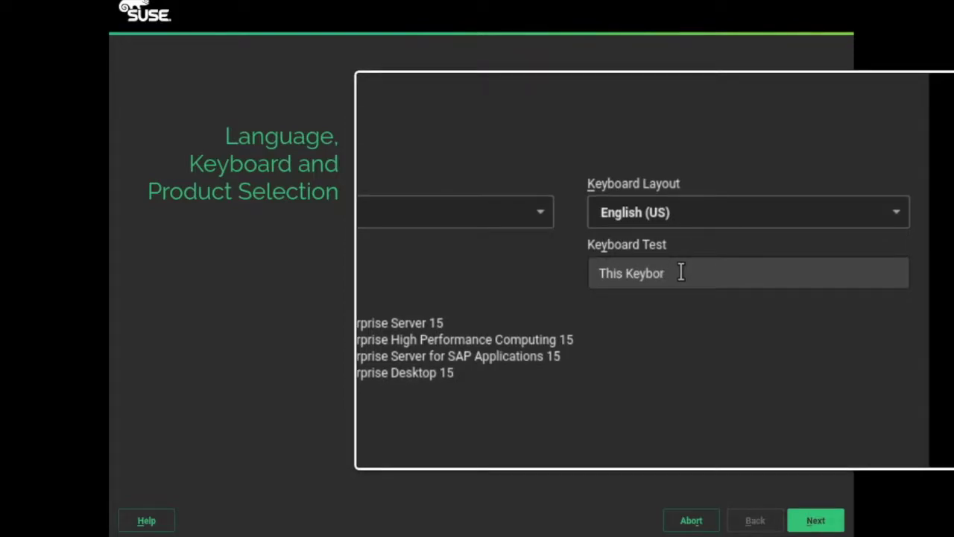
{"action": "type", "text": "ard i"}
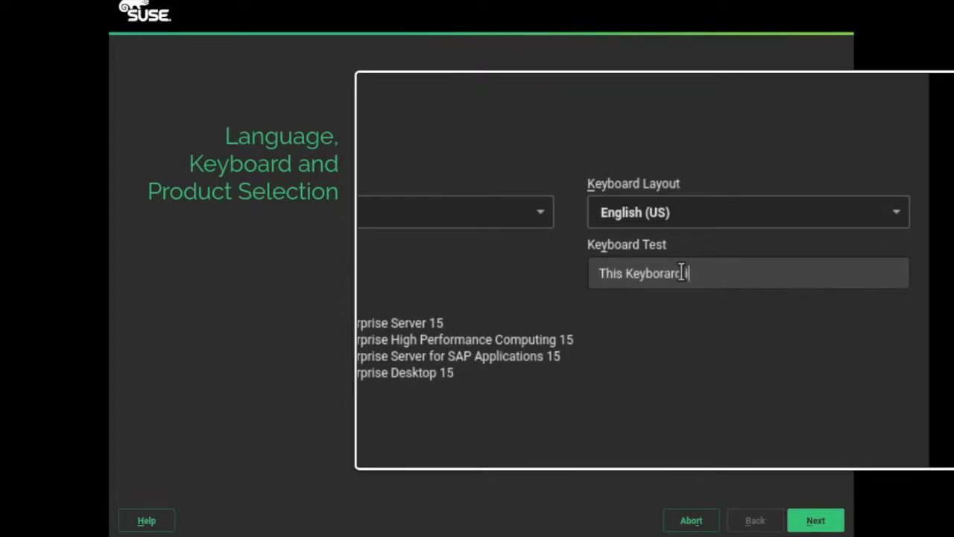
{"action": "type", "text": "s US Key "}
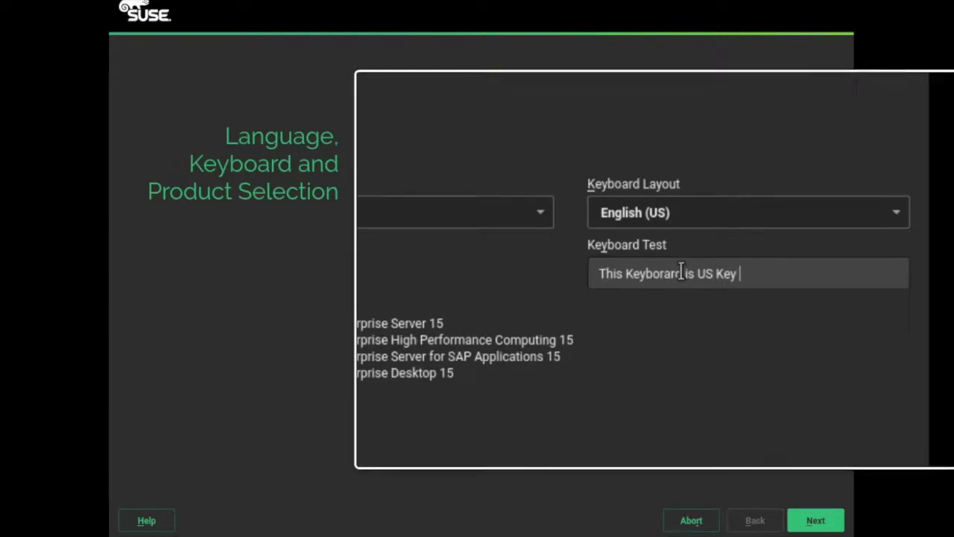
{"action": "type", "text": "?><"}
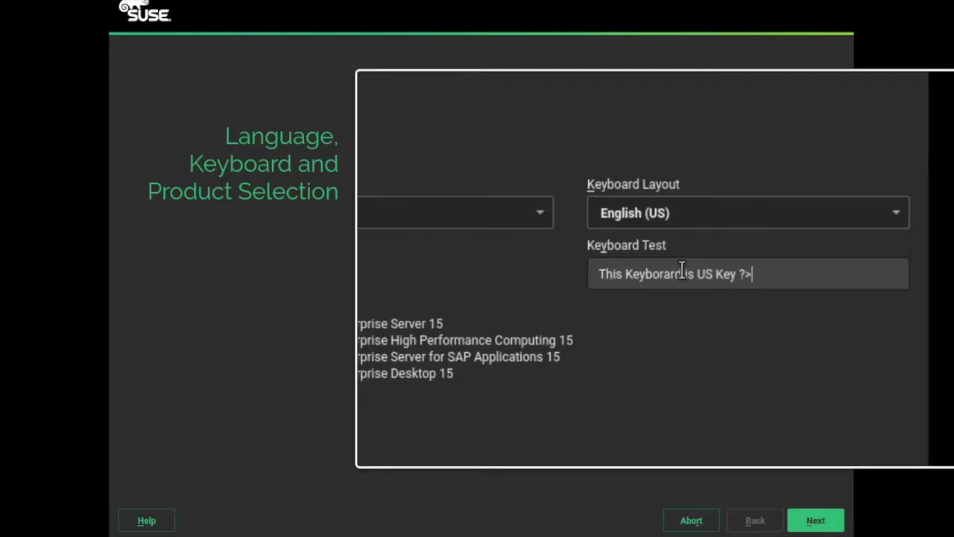
{"action": "type", "text": "!@#$%^"}
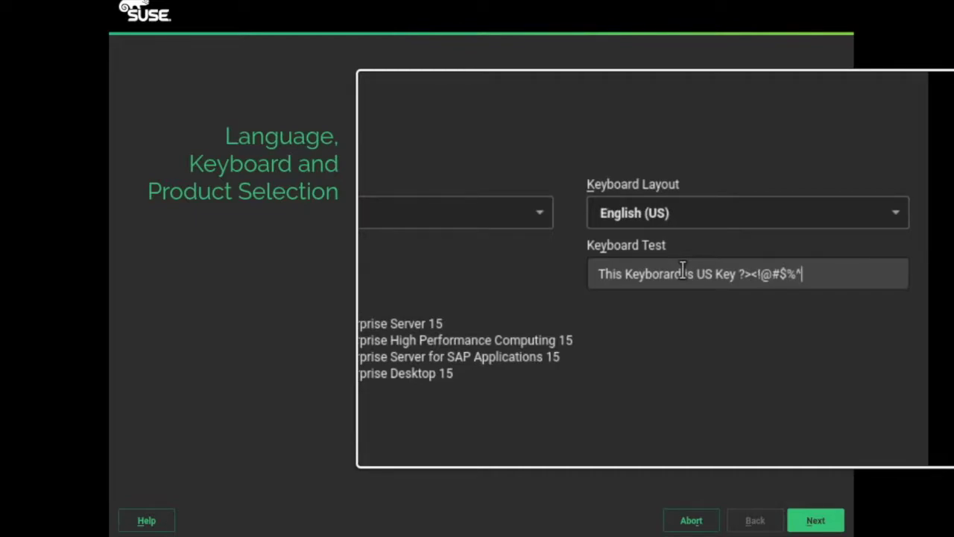
{"action": "type", "text": "*("}
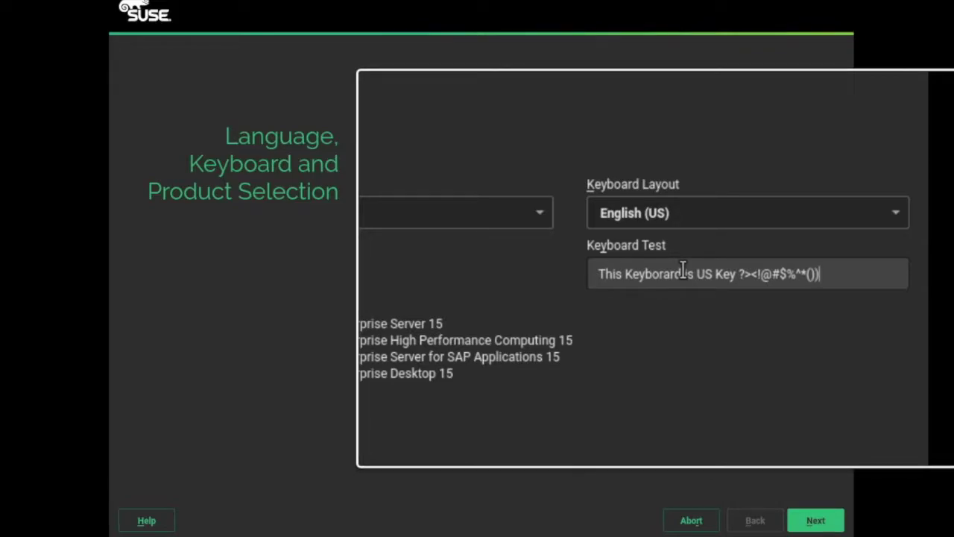
{"action": "type", "text": ")_+{}|"}
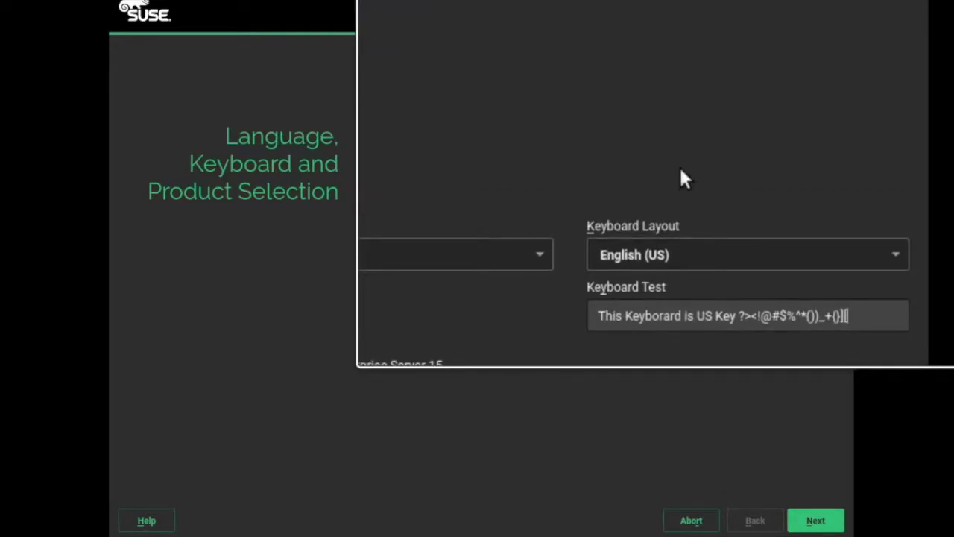
- Reset the keyboard to English (US), choose SUSE Linux Enterprise Server 15, and continue to the license
{"action": "scroll", "coordinate": [603, 263], "scroll_direction": "down", "scroll_amount": 2}
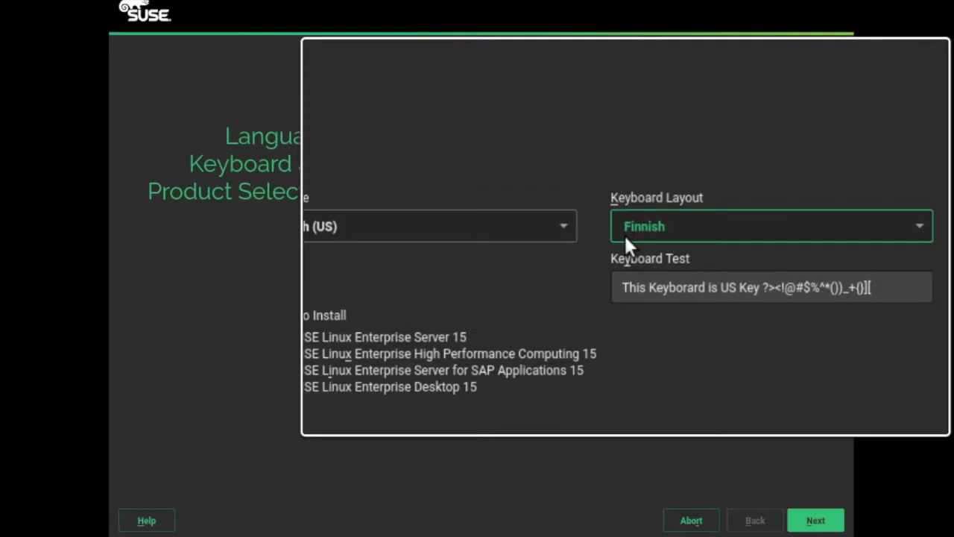
{"action": "left_click", "coordinate": [624, 233]}
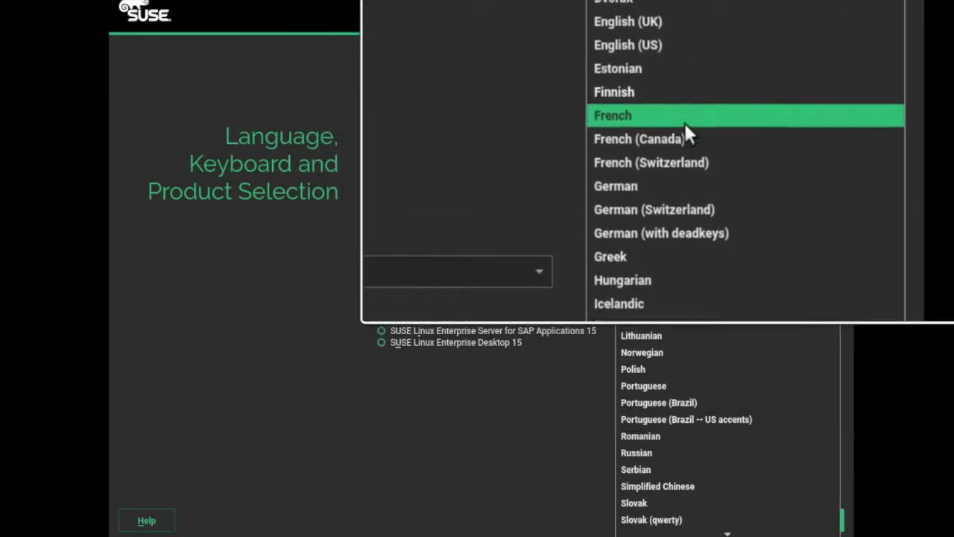
{"action": "left_click", "coordinate": [686, 66]}
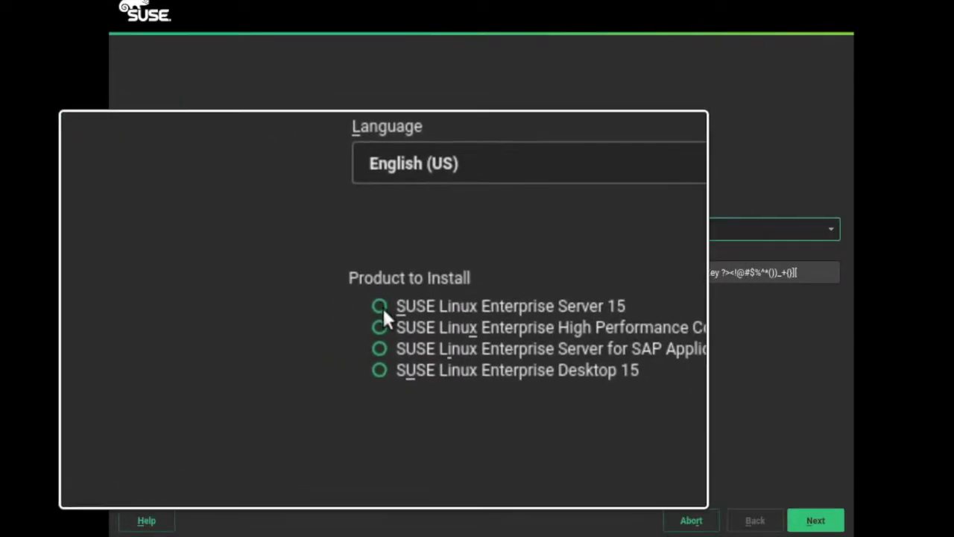
{"action": "left_click", "coordinate": [384, 313]}
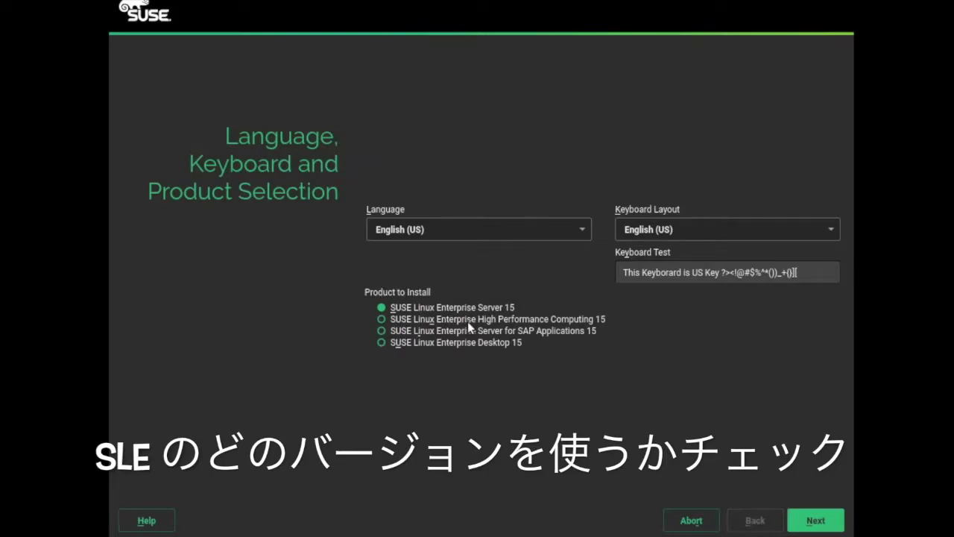
{"action": "left_click", "coordinate": [815, 524]}
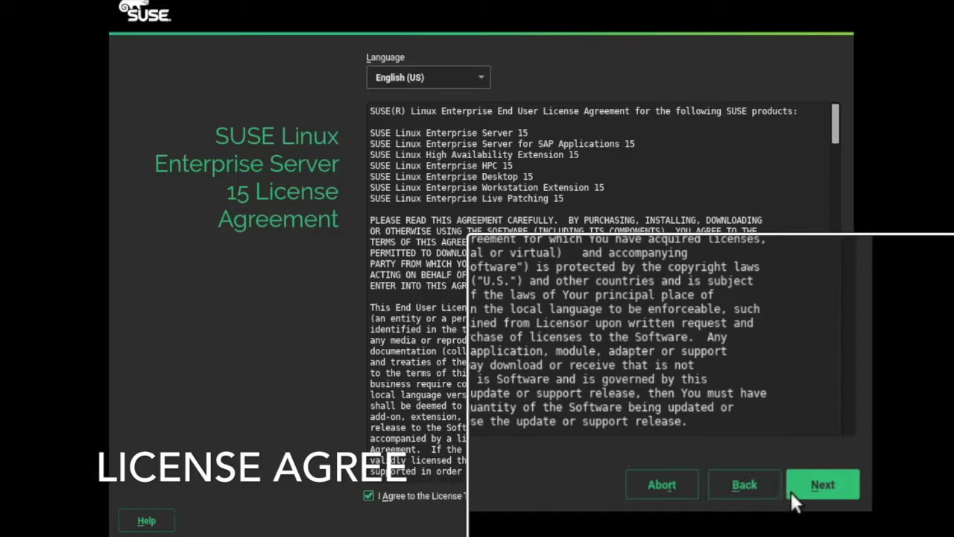
- Accept the license terms and continue to the Registration page
{"action": "left_click", "coordinate": [805, 497]}
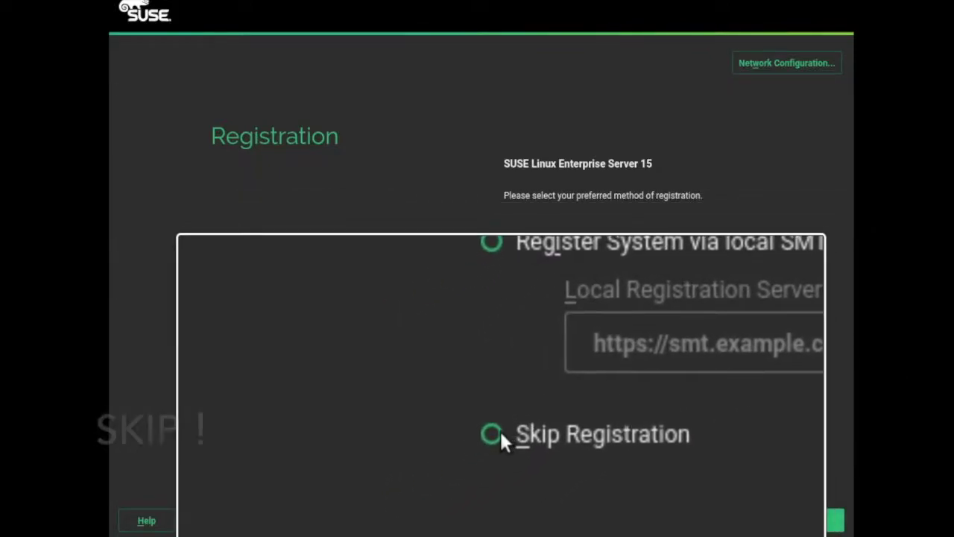
- Skip registration, acknowledge the no-updates warning, and continue to the Add On Product page
{"action": "left_click", "coordinate": [499, 432]}
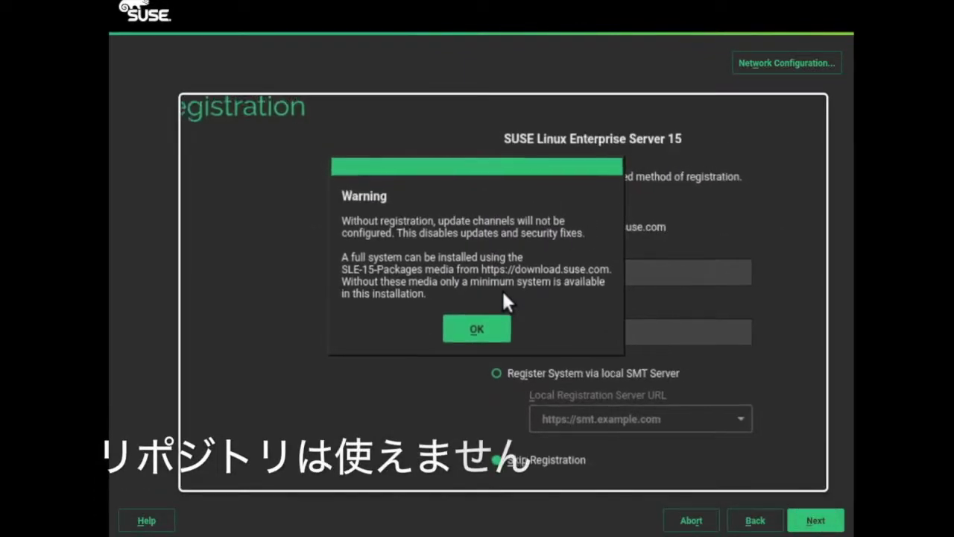
{"action": "left_click", "coordinate": [481, 322]}
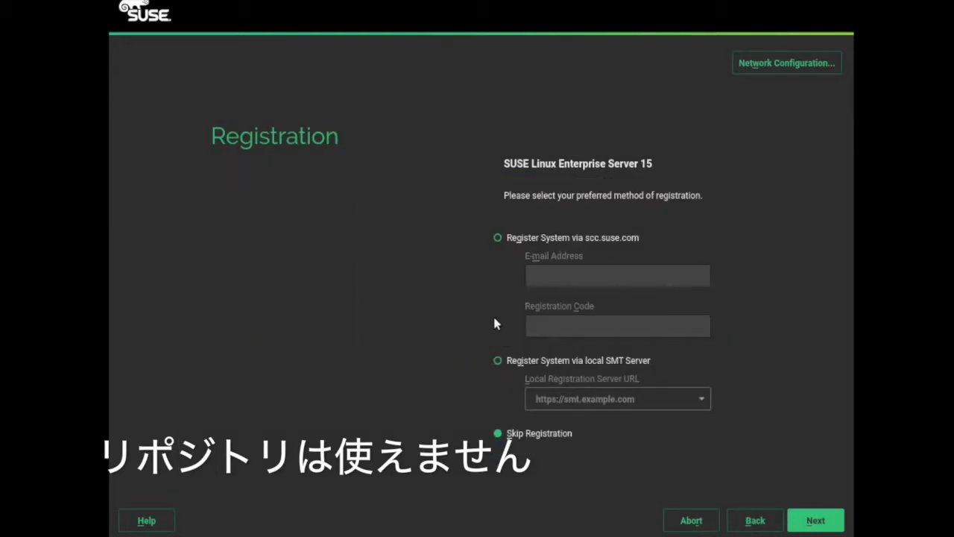
{"action": "left_click", "coordinate": [811, 520]}
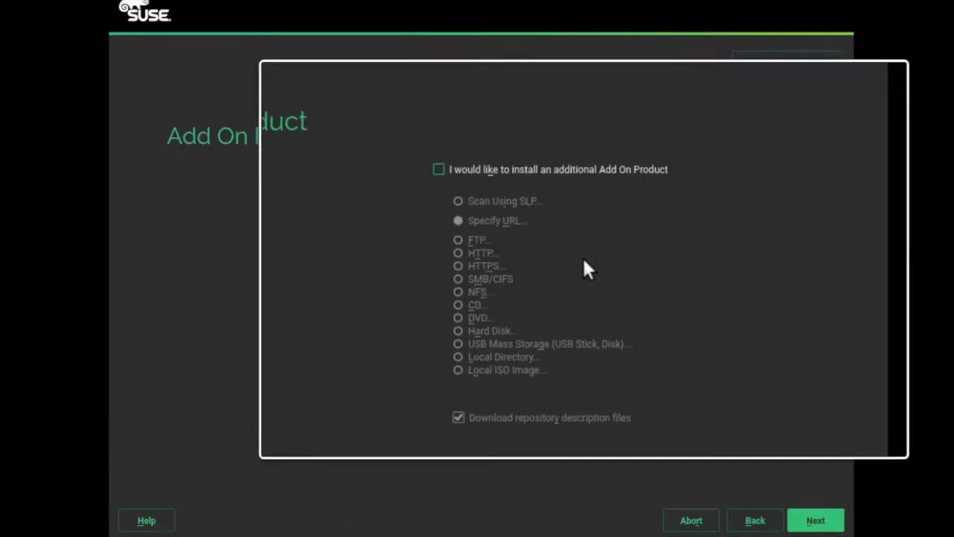
- Tick 'I would like to install an additional Add On Product'
{"action": "left_click", "coordinate": [526, 180]}
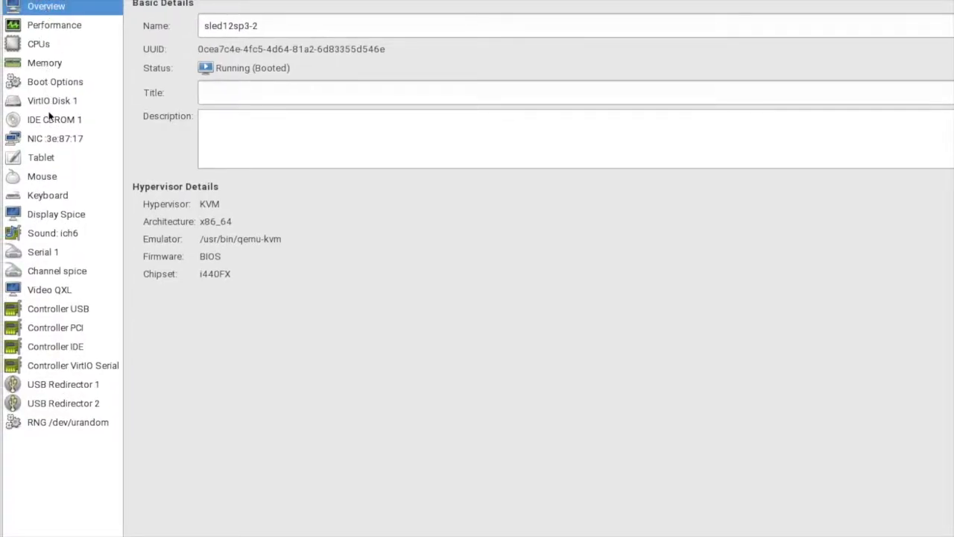
- Swap the VM's IDE CDROM 1 media to SLE-15-Packages-x86_64-GM-DVD1.iso from the sles15 pool
{"action": "left_click", "coordinate": [50, 119]}
{"action": "left_click", "coordinate": [522, 35]}
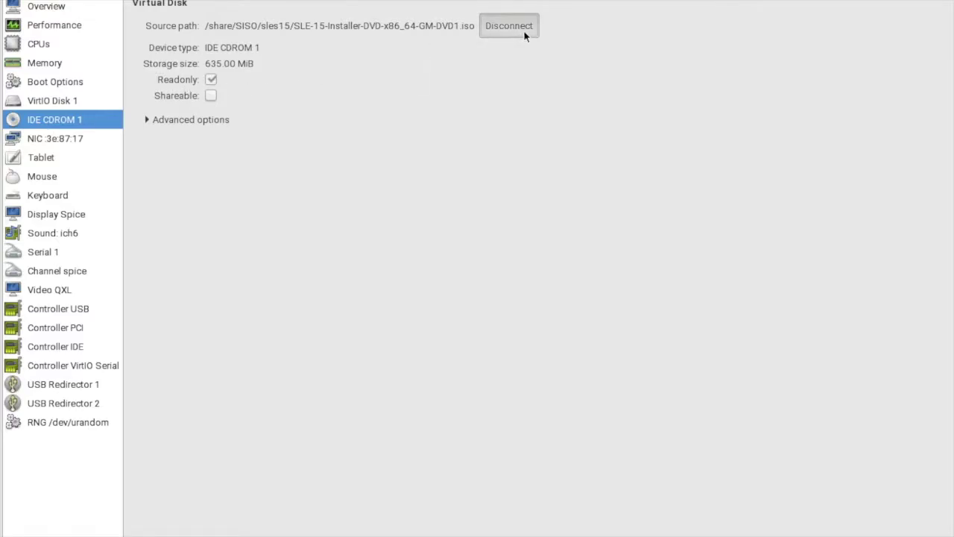
{"action": "left_click", "coordinate": [236, 26]}
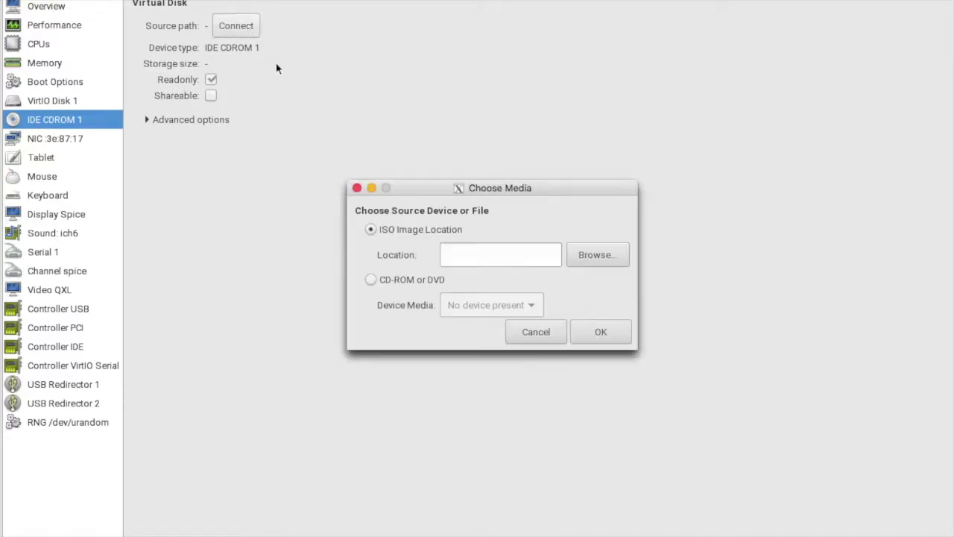
{"action": "left_click", "coordinate": [577, 255]}
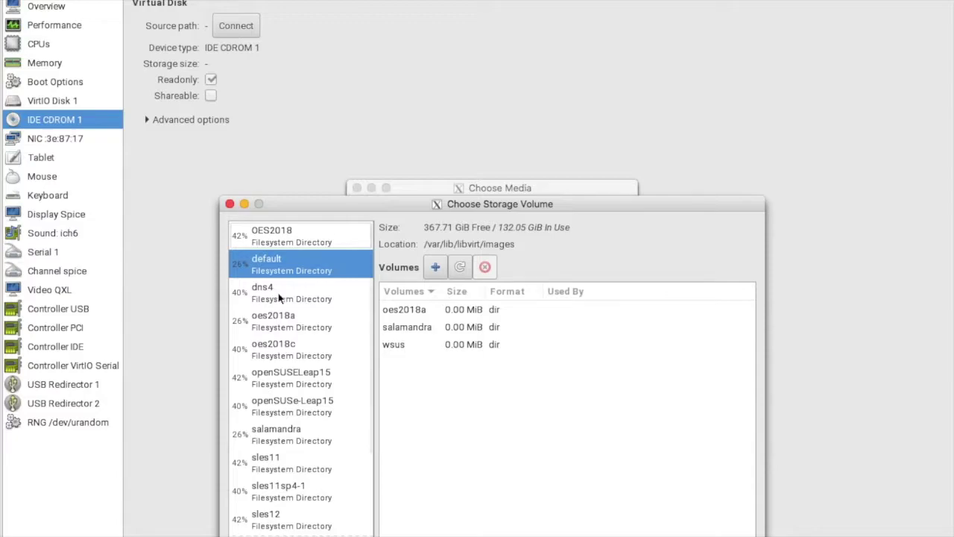
{"action": "scroll", "coordinate": [277, 483], "scroll_direction": "down", "scroll_amount": 4}
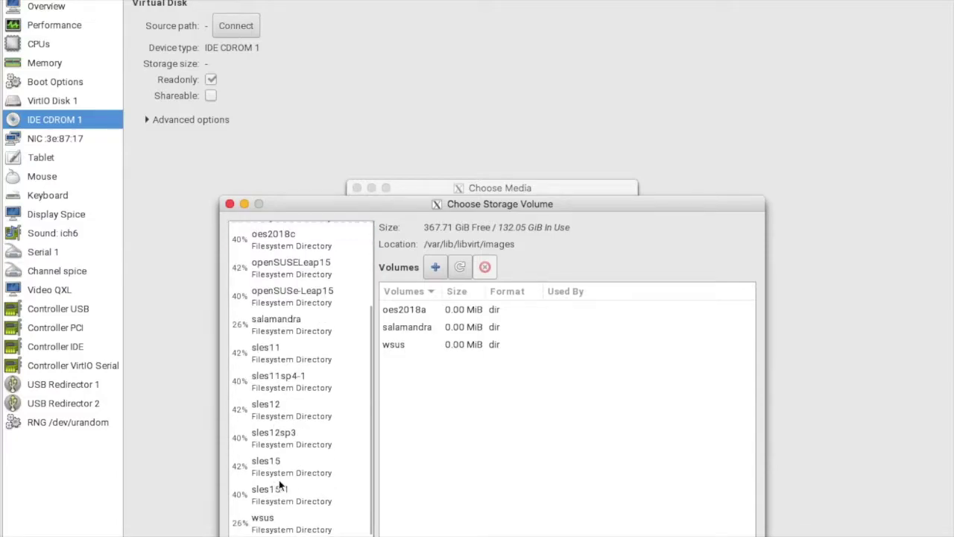
{"action": "left_click", "coordinate": [295, 476]}
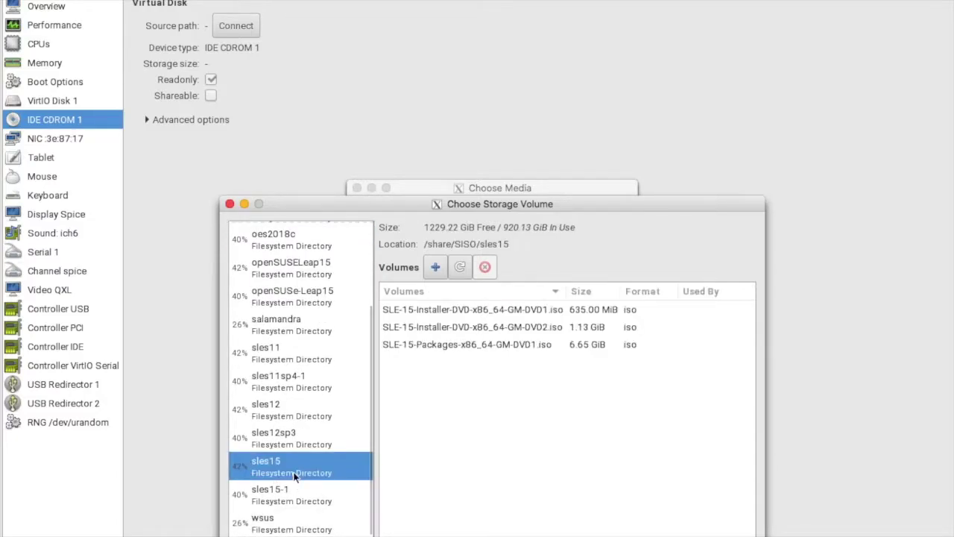
{"action": "left_click", "coordinate": [484, 343]}
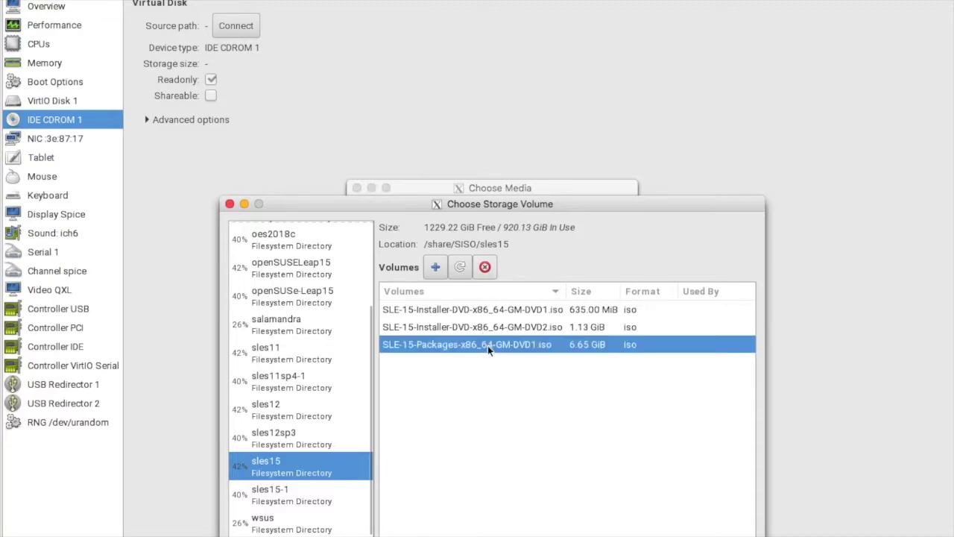
{"action": "left_click", "coordinate": [690, 534]}
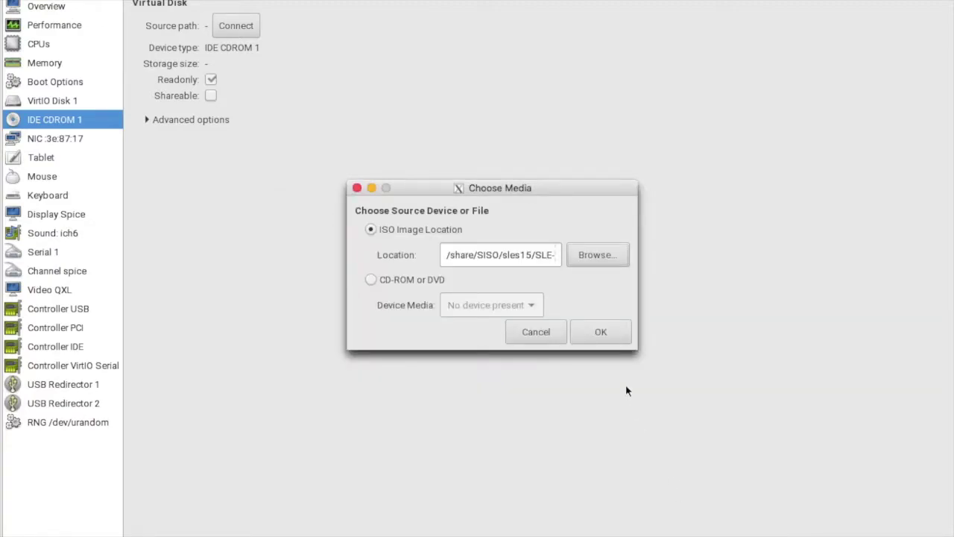
{"action": "left_click", "coordinate": [606, 333]}
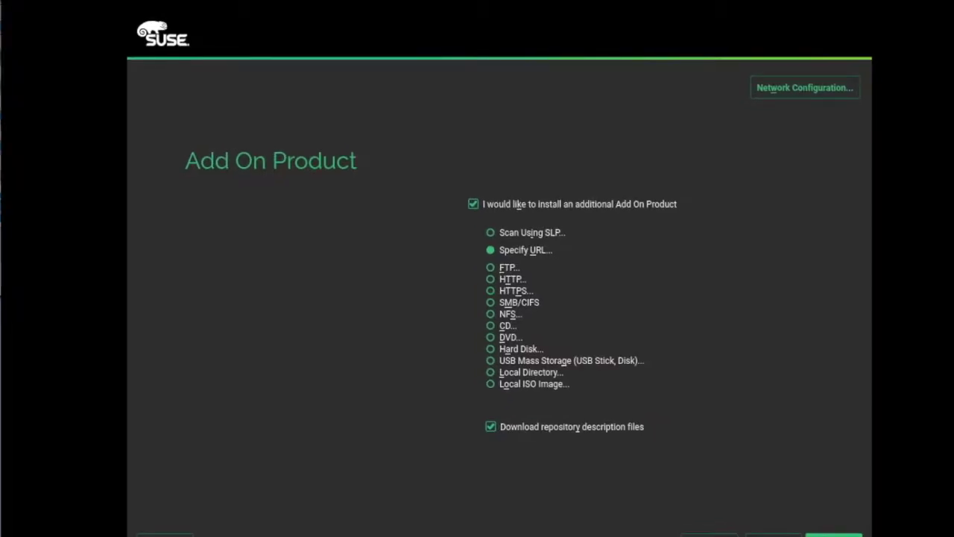
- Add Basesystem-Module 15-0 and Desktop-Applications-Module 15-0 from the DVD as add-on repositories
{"action": "left_click", "coordinate": [503, 329]}
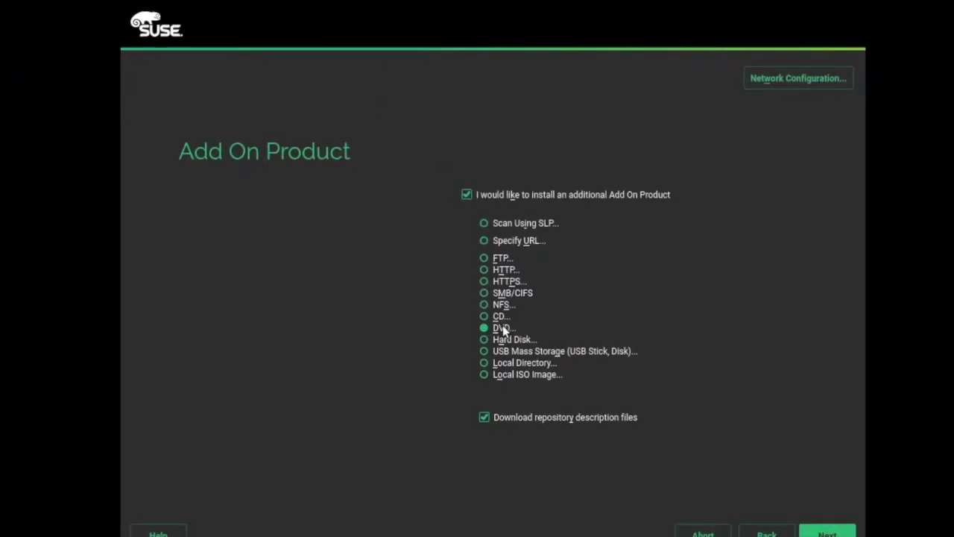
{"action": "key", "text": "alt+n"}
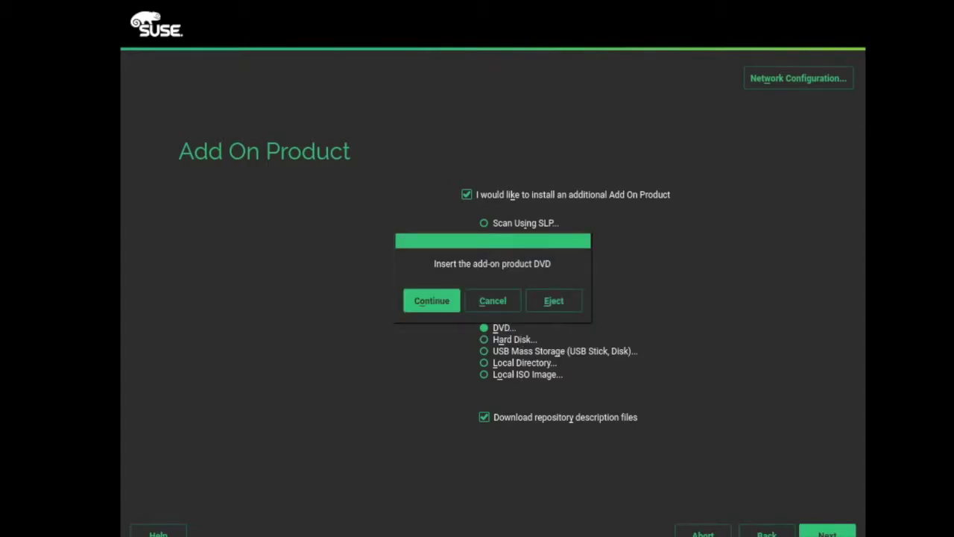
{"action": "left_click", "coordinate": [441, 299]}
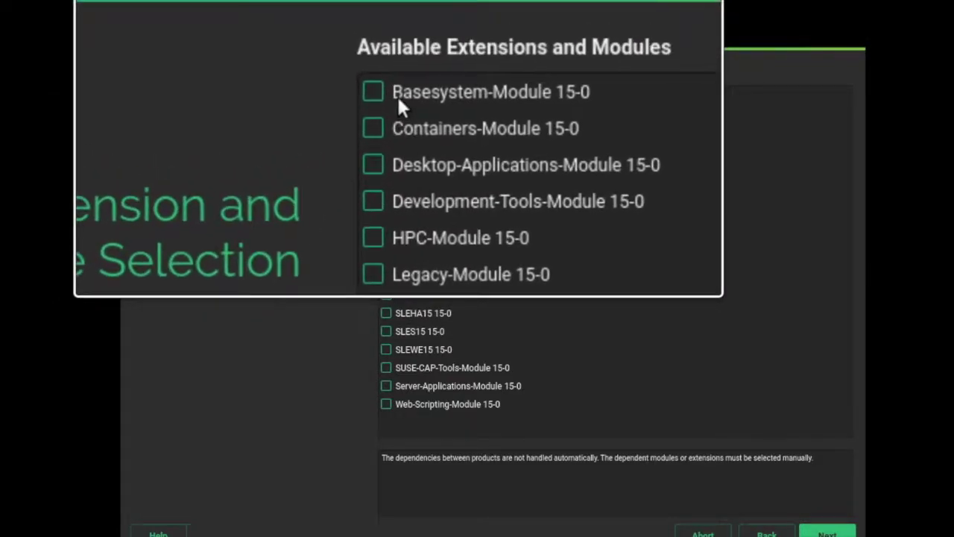
{"action": "left_click", "coordinate": [386, 96]}
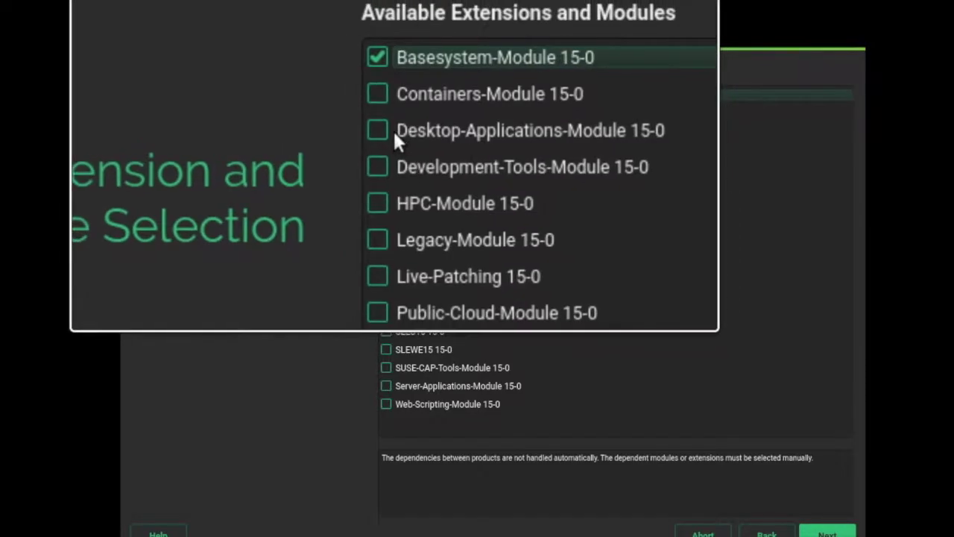
{"action": "left_click", "coordinate": [386, 132]}
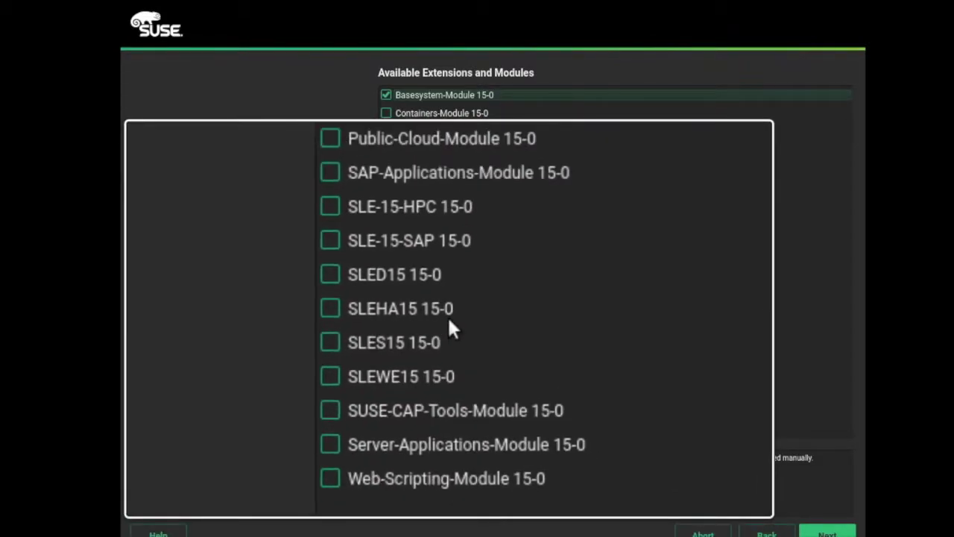
{"action": "left_click", "coordinate": [827, 532]}
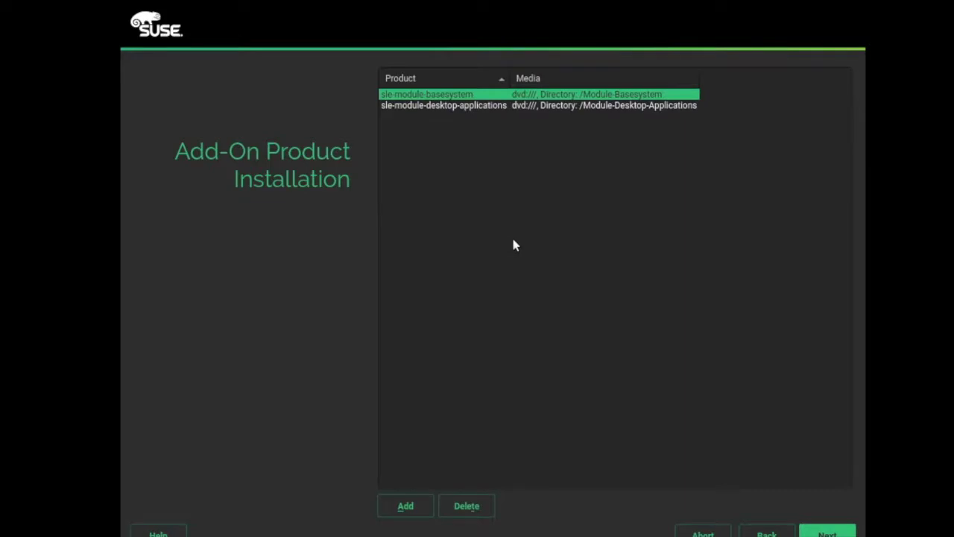
- Accept the add-on list and keep SLES with GNOME as the system role
{"action": "left_click", "coordinate": [820, 530]}
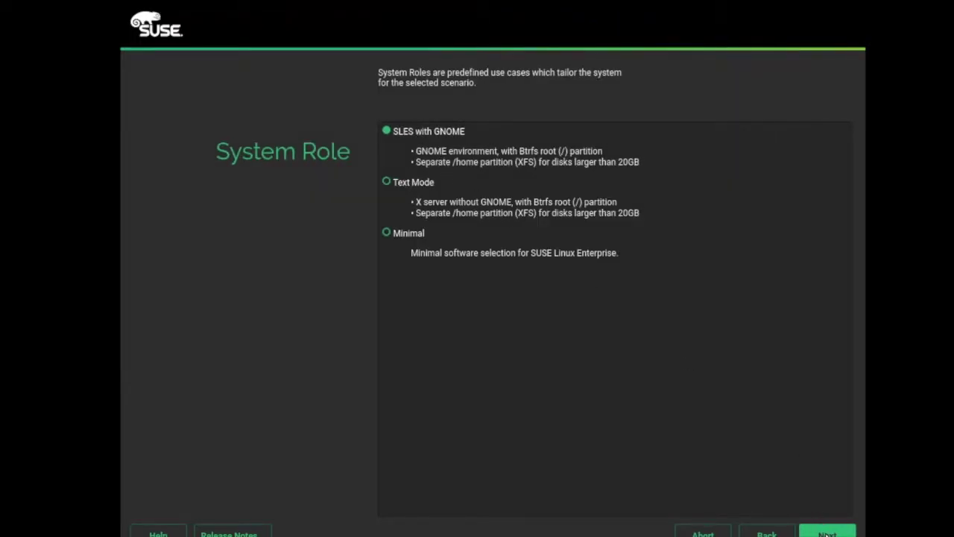
{"action": "left_click", "coordinate": [827, 529]}
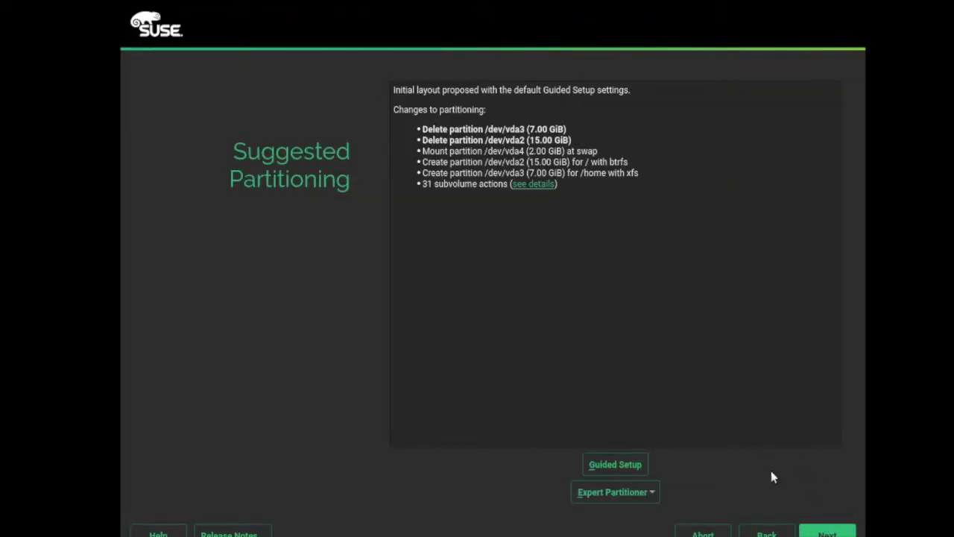
- In the Expert Partitioner, starting from existing partitions, delete /dev/vda3 on disk vda
{"action": "left_click", "coordinate": [639, 488]}
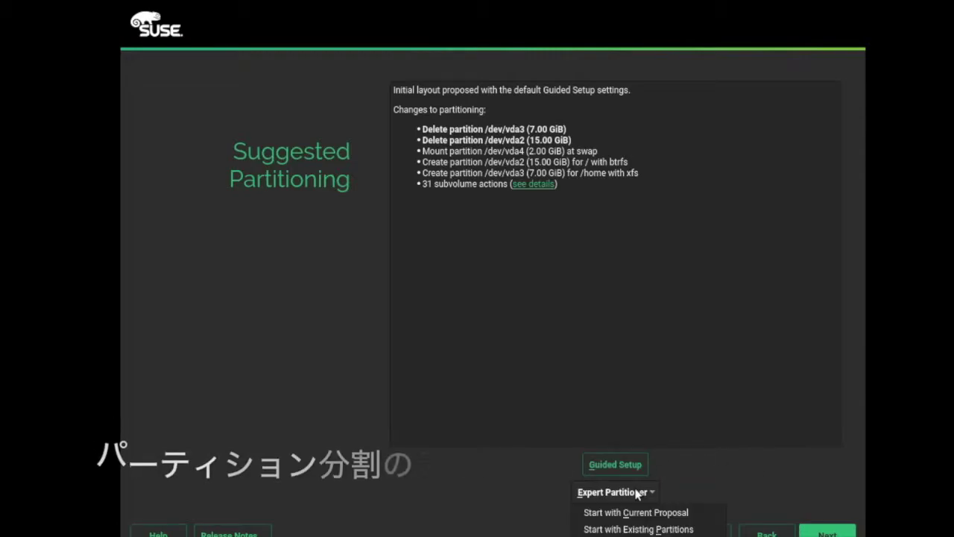
{"action": "left_click", "coordinate": [639, 528]}
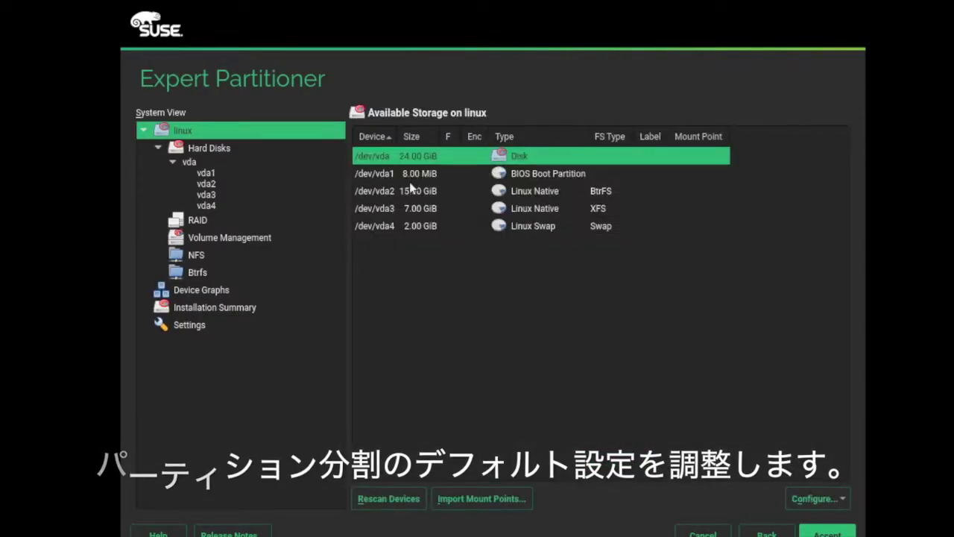
{"action": "left_click", "coordinate": [246, 163]}
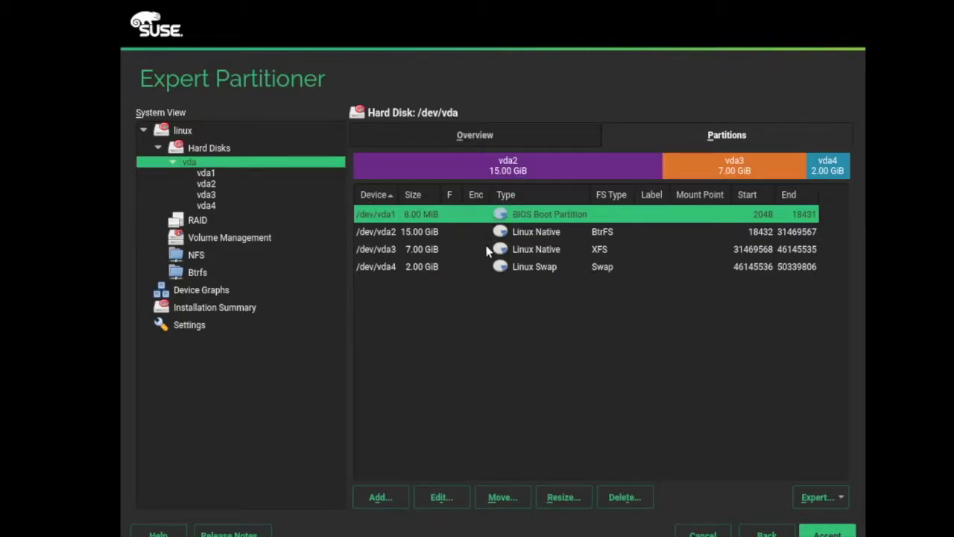
{"action": "left_click", "coordinate": [488, 252]}
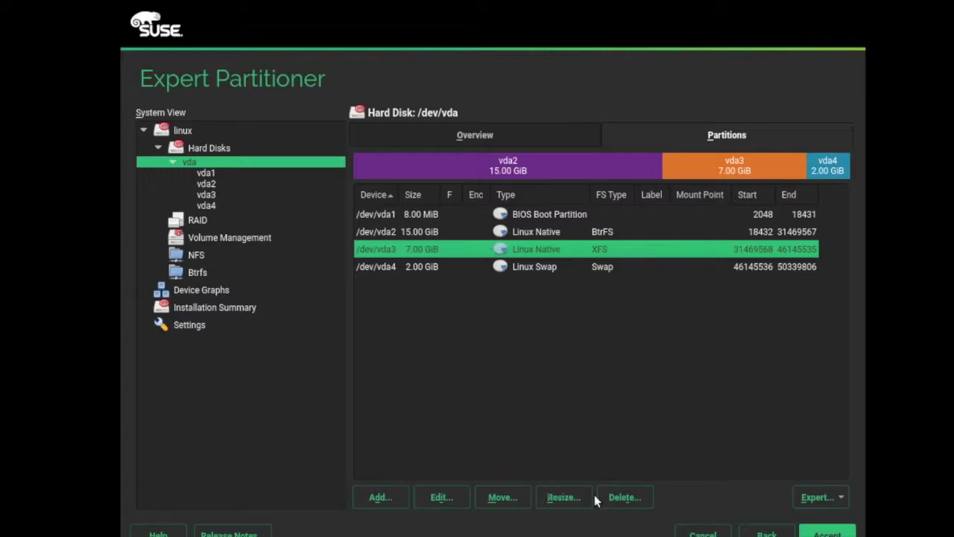
{"action": "left_click", "coordinate": [620, 496]}
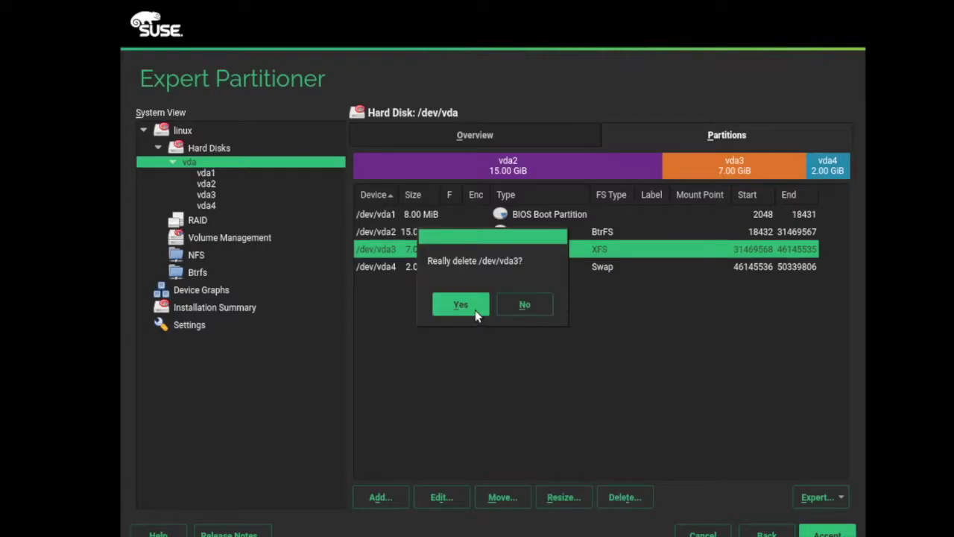
{"action": "left_click", "coordinate": [461, 305]}
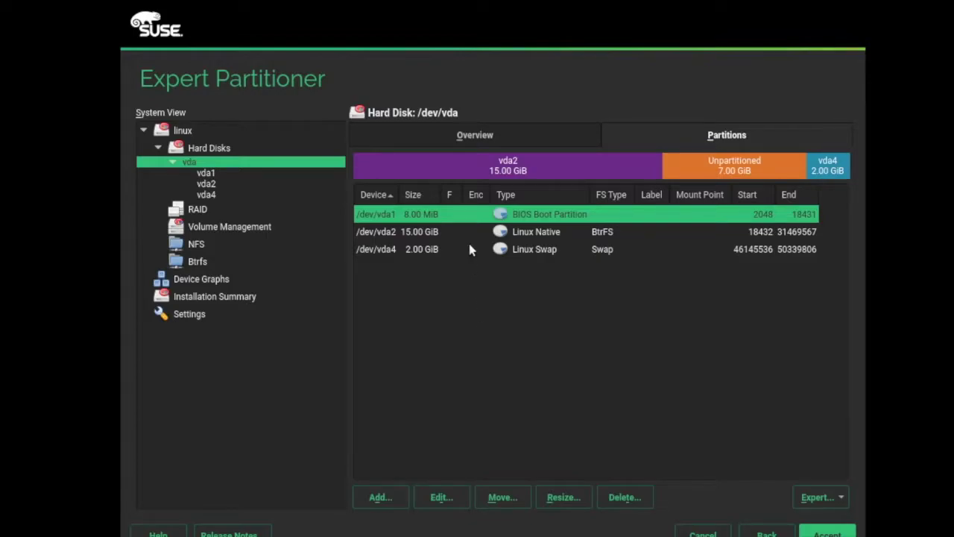
- Resize /dev/vda2 from 15.00 GiB to the maximum size of 22.00 GiB
{"action": "left_click", "coordinate": [470, 234]}
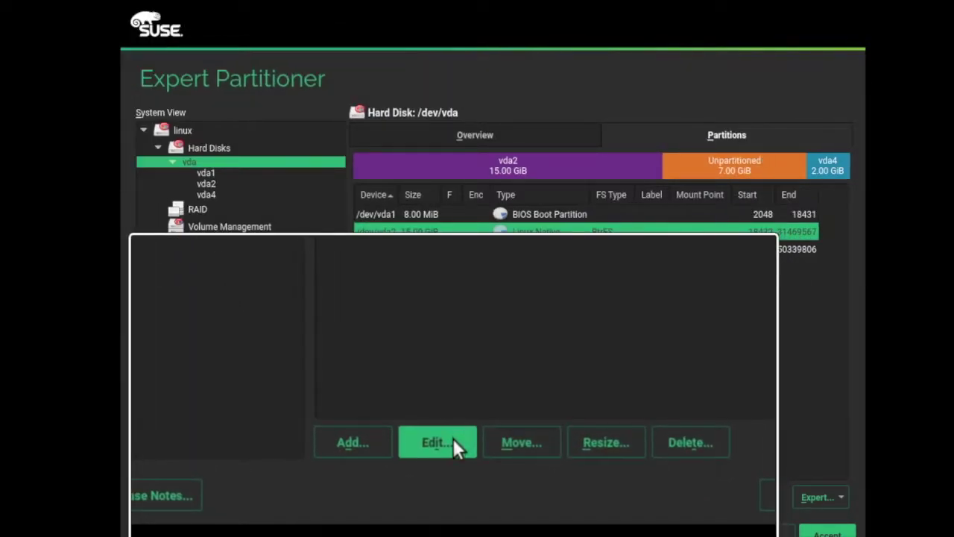
{"action": "left_click", "coordinate": [451, 496]}
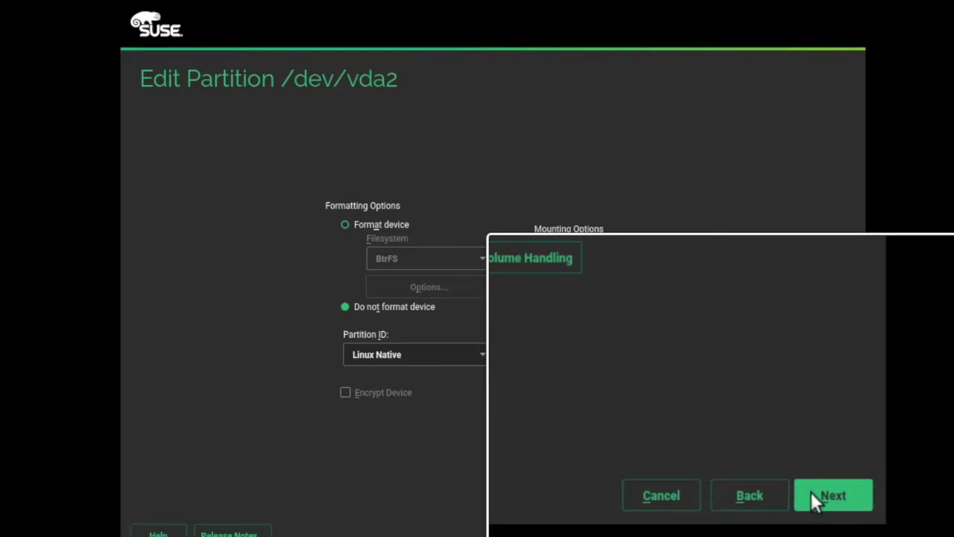
{"action": "left_click", "coordinate": [814, 495]}
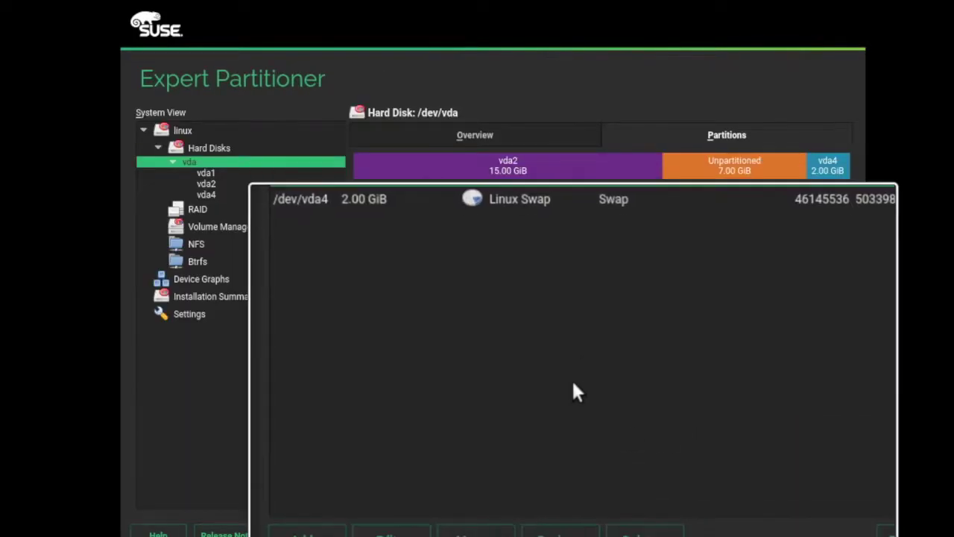
{"action": "left_click", "coordinate": [564, 443]}
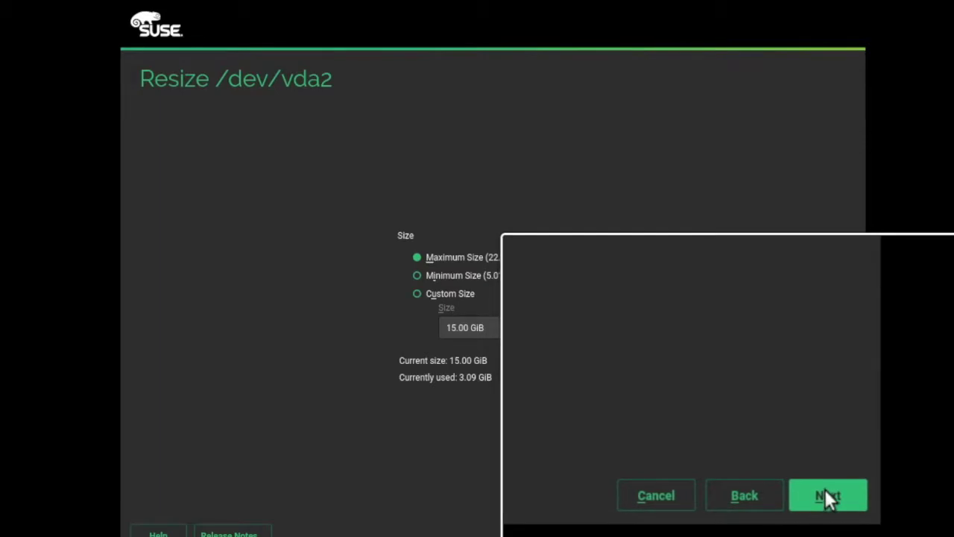
{"action": "left_click", "coordinate": [825, 489]}
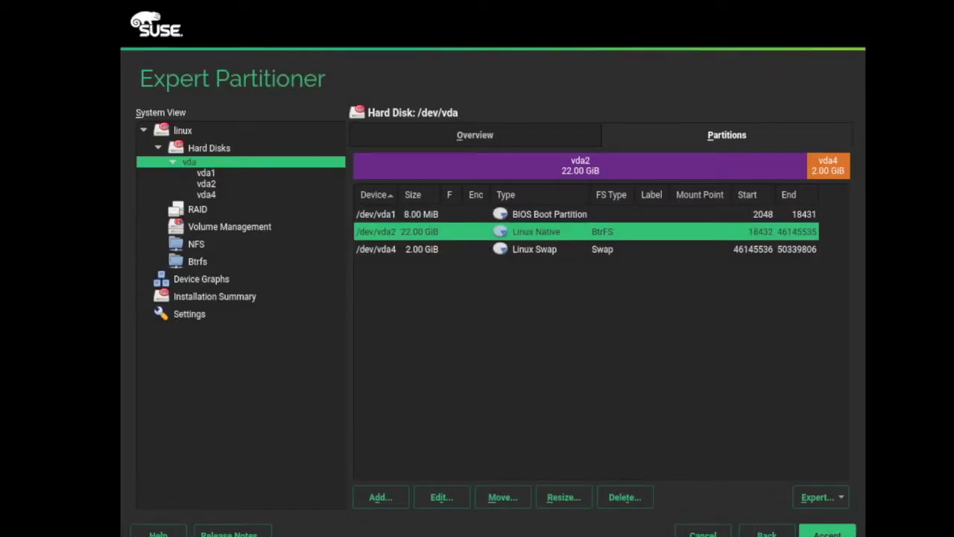
- Format the 22.00 GiB /dev/vda2 as BtrFS mounted at /, then accept the partitioning
{"action": "key", "text": "alt+a"}
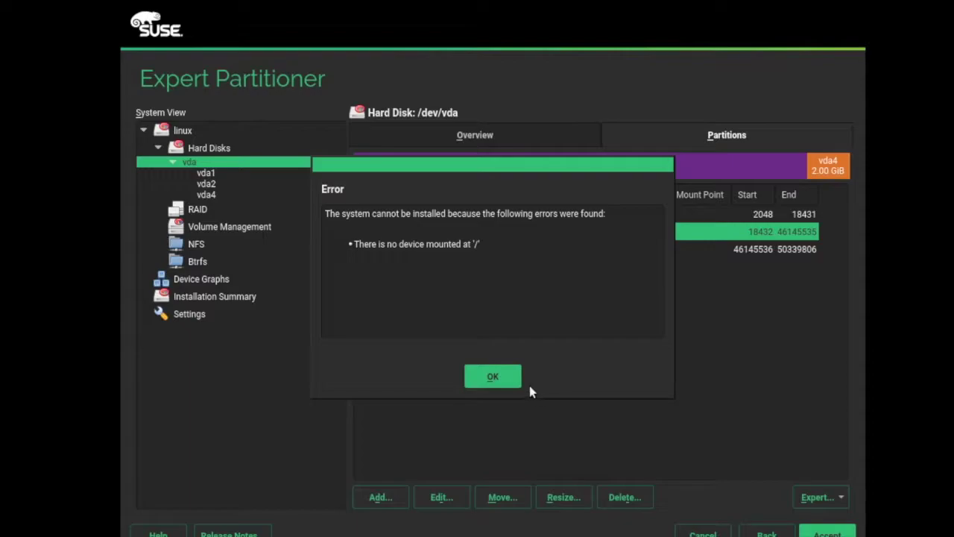
{"action": "left_click", "coordinate": [492, 376]}
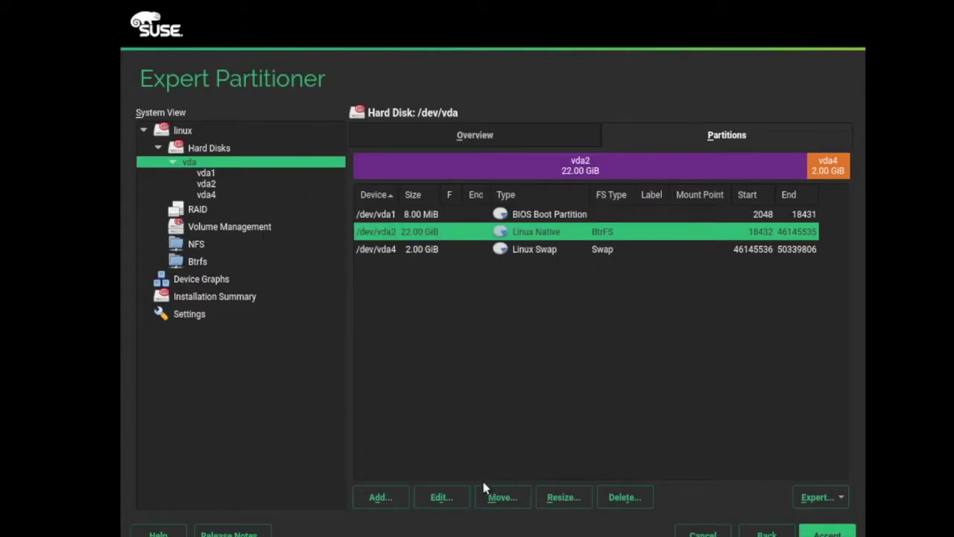
{"action": "left_click", "coordinate": [442, 497]}
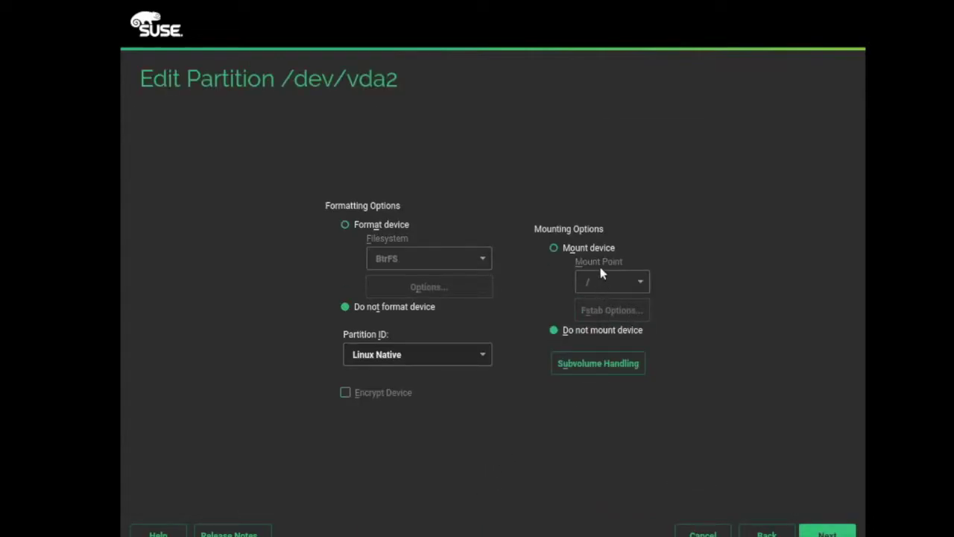
{"action": "left_click", "coordinate": [588, 247]}
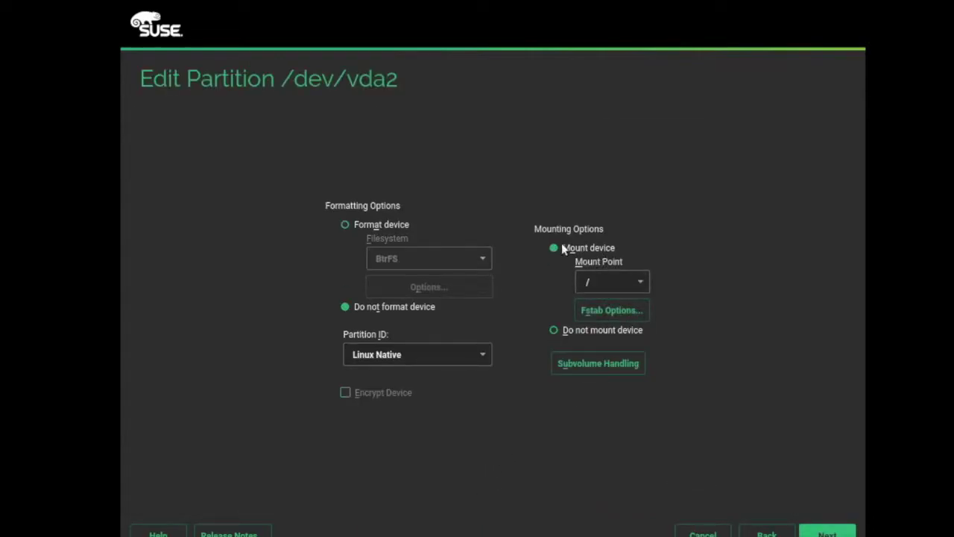
{"action": "left_click", "coordinate": [397, 225]}
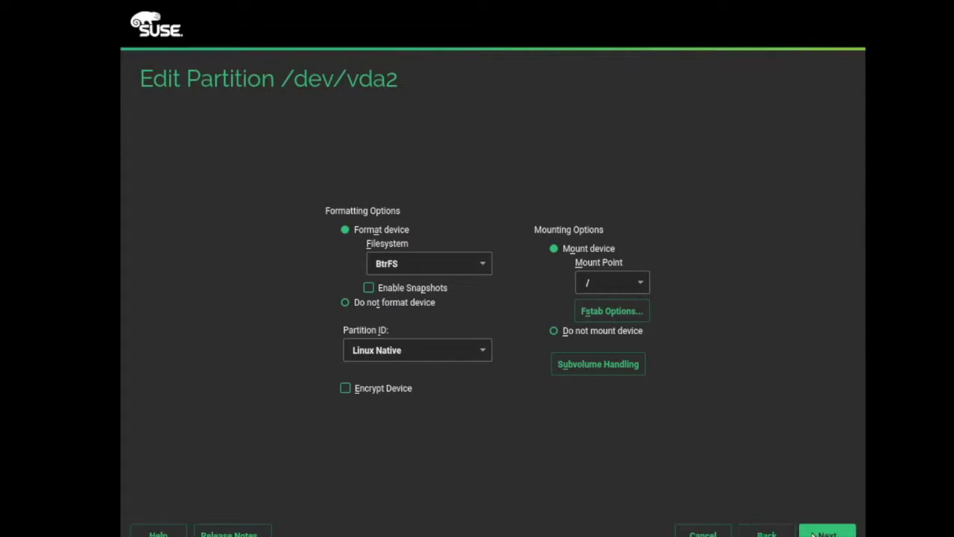
{"action": "left_click", "coordinate": [819, 533]}
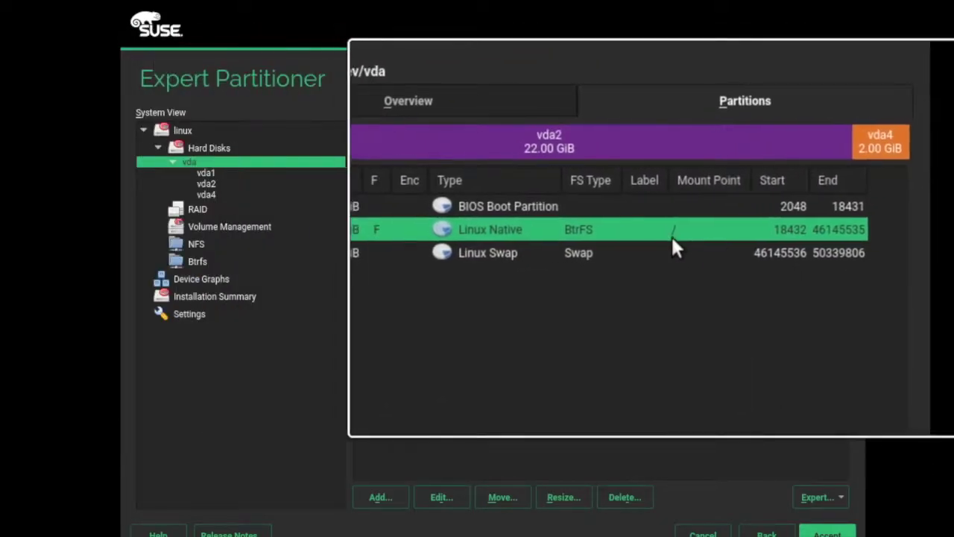
{"action": "left_click", "coordinate": [819, 534]}
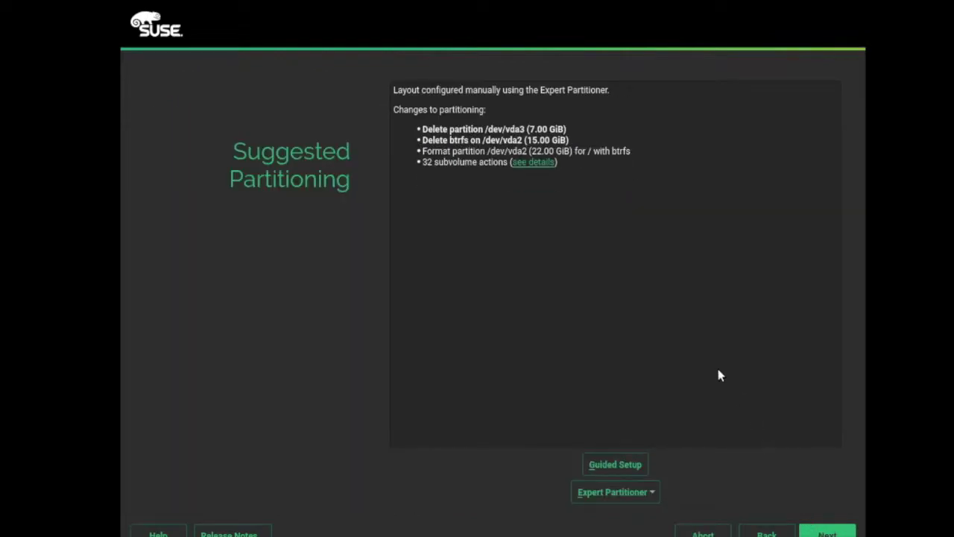
- Accept the partitioning, choose Japan as the time zone, and keep the hardware clock on local time rather than UTC
{"action": "left_click", "coordinate": [819, 532]}
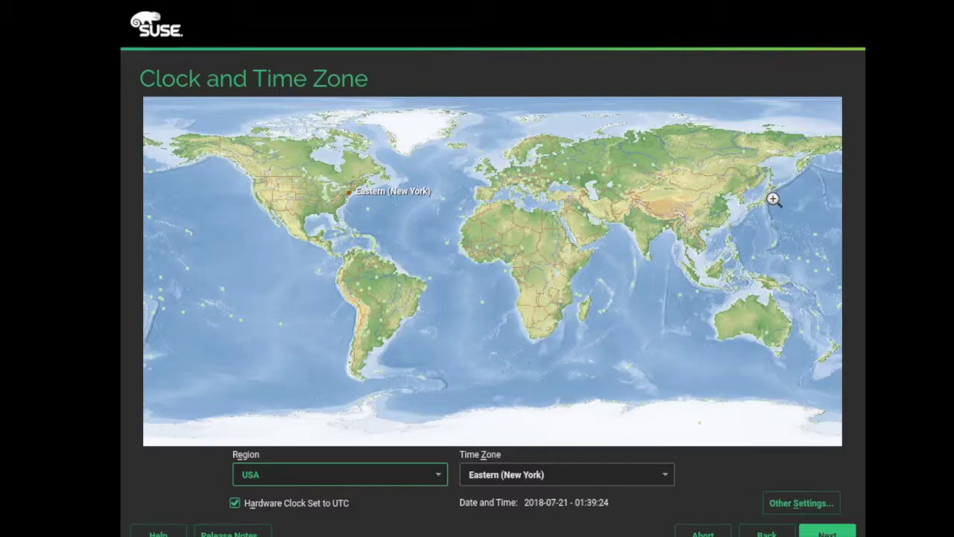
{"action": "left_click", "coordinate": [775, 199]}
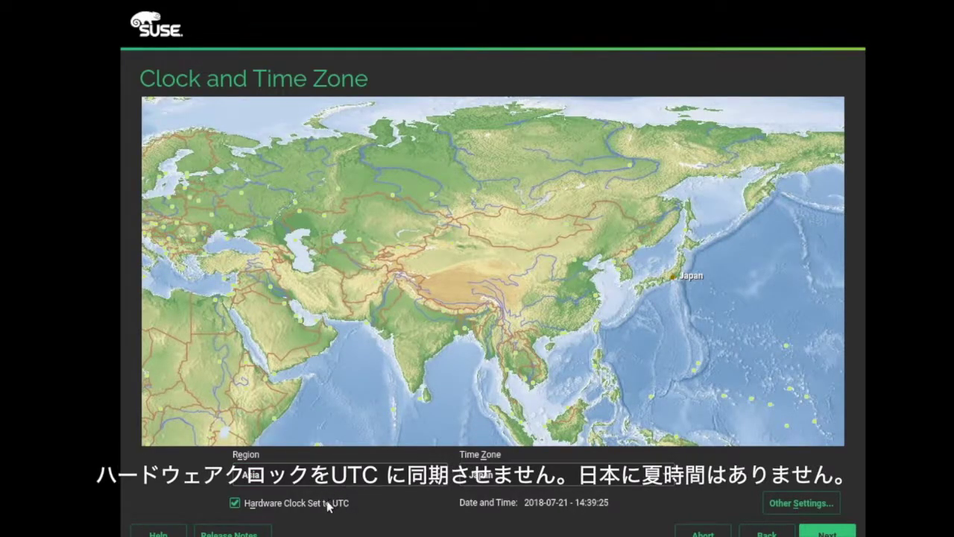
{"action": "left_click", "coordinate": [293, 430]}
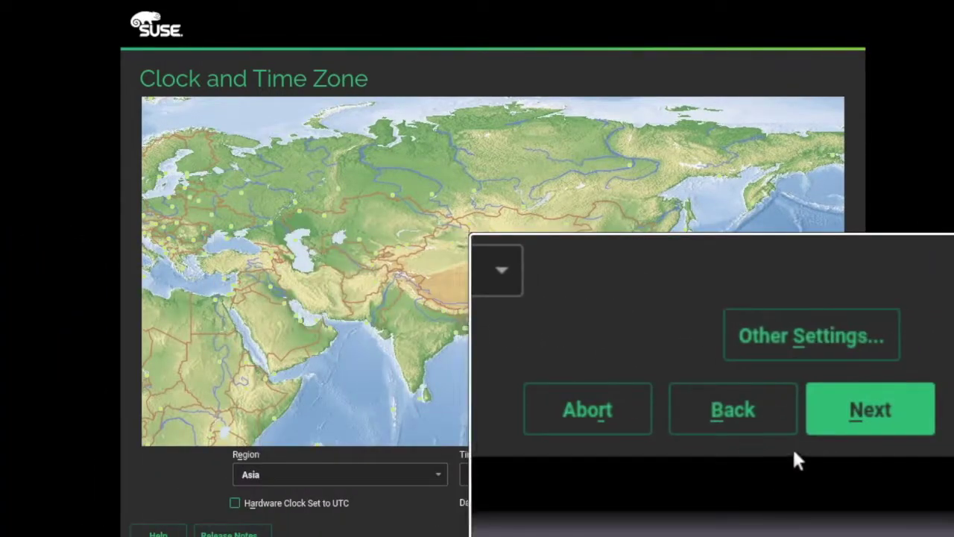
{"action": "left_click", "coordinate": [825, 432]}
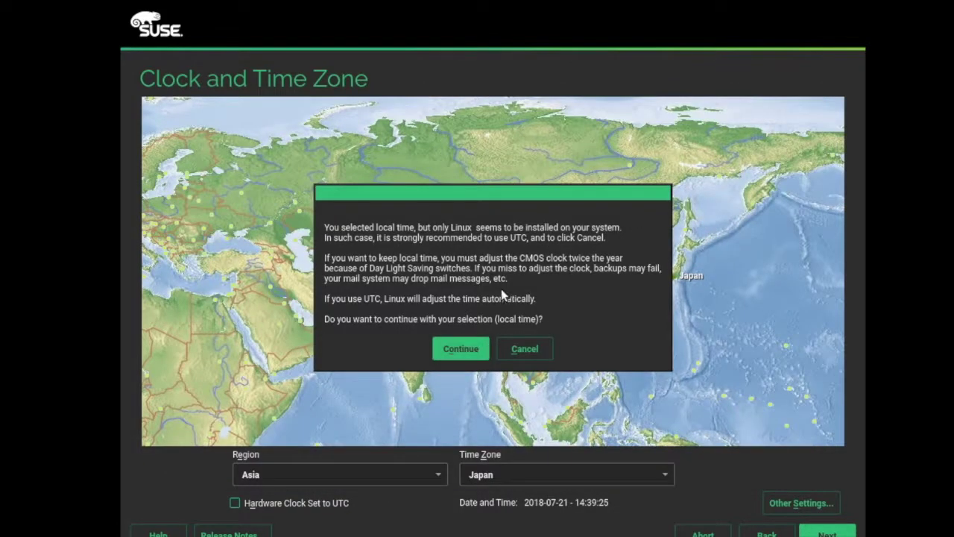
{"action": "left_click", "coordinate": [478, 349]}
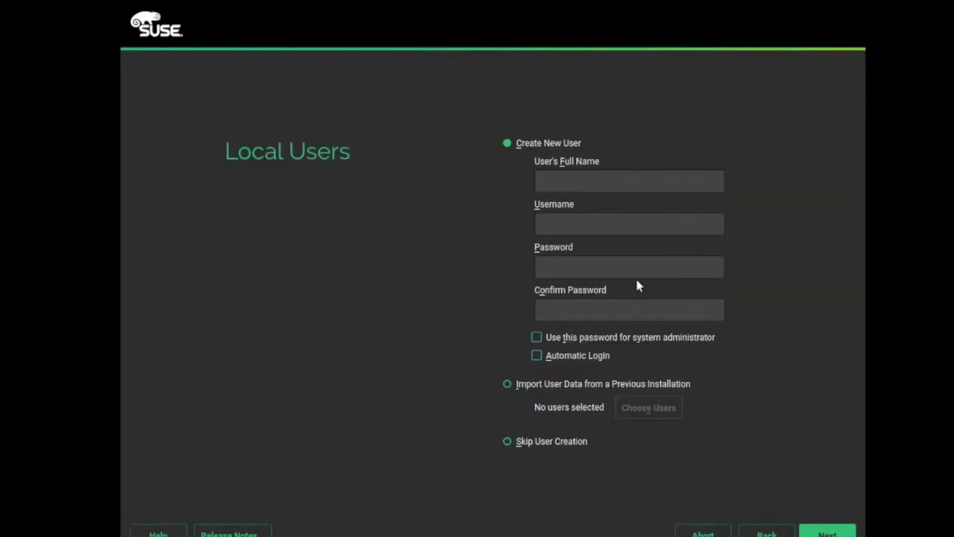
- Create a local user by entering the user's full name, username and password
{"action": "type", "text": "Ke"}
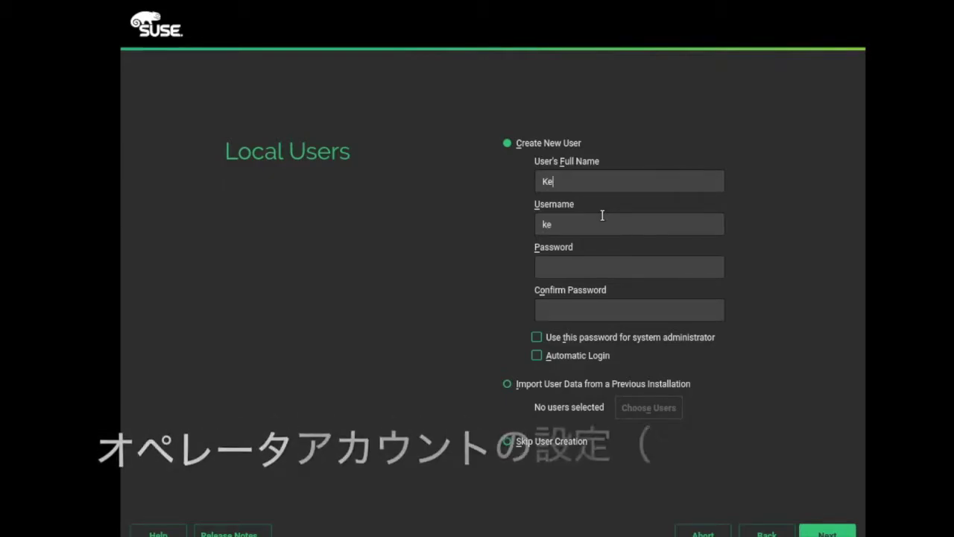
{"action": "type", "text": "nji Nakajima"}
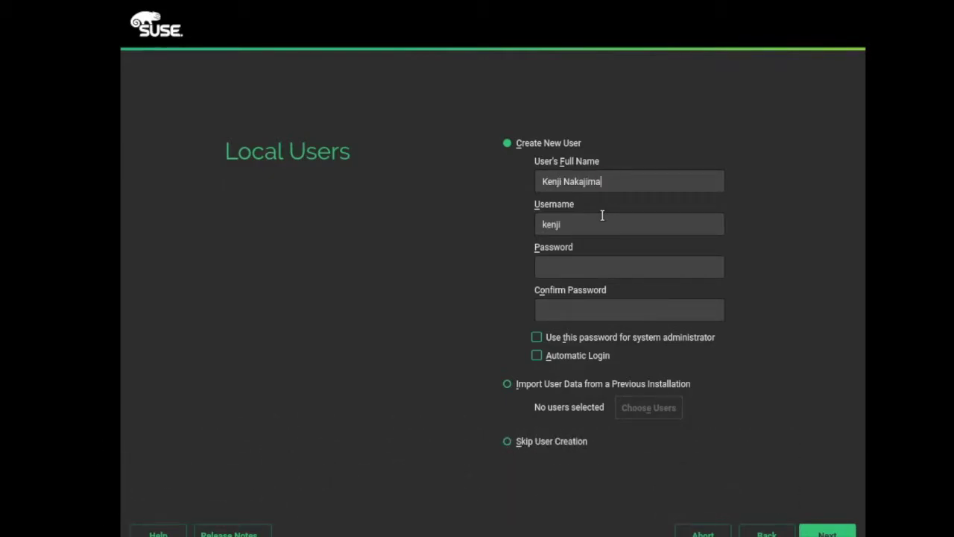
{"action": "key", "text": "Tab"}
{"action": "type", "text": "kn••••••"}
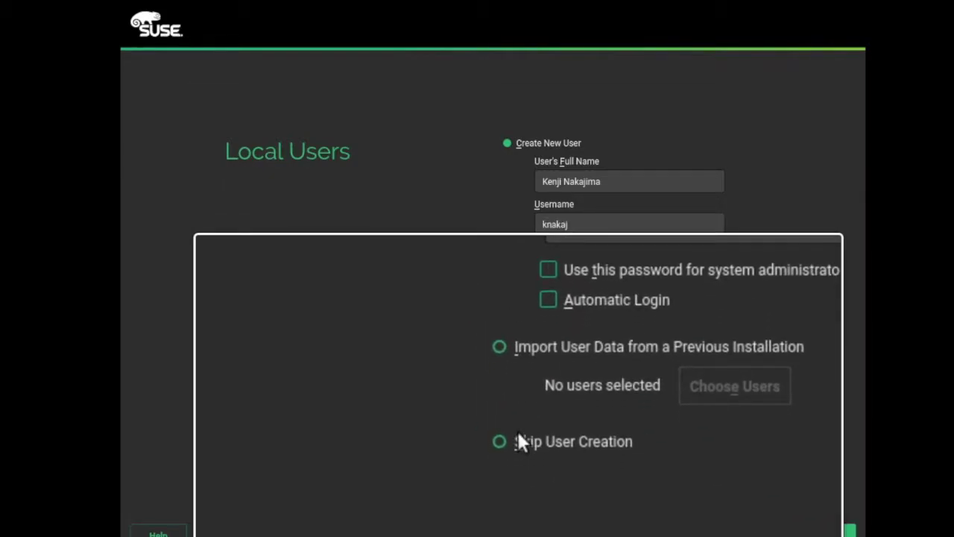
{"action": "left_click", "coordinate": [827, 531]}
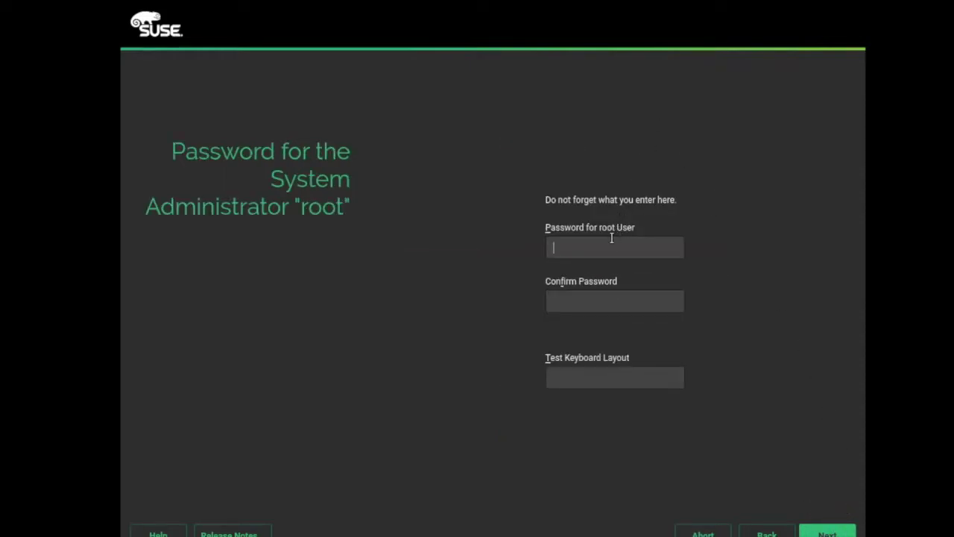
- Set and confirm the root password
{"action": "type", "text": "xxxxxxx"}
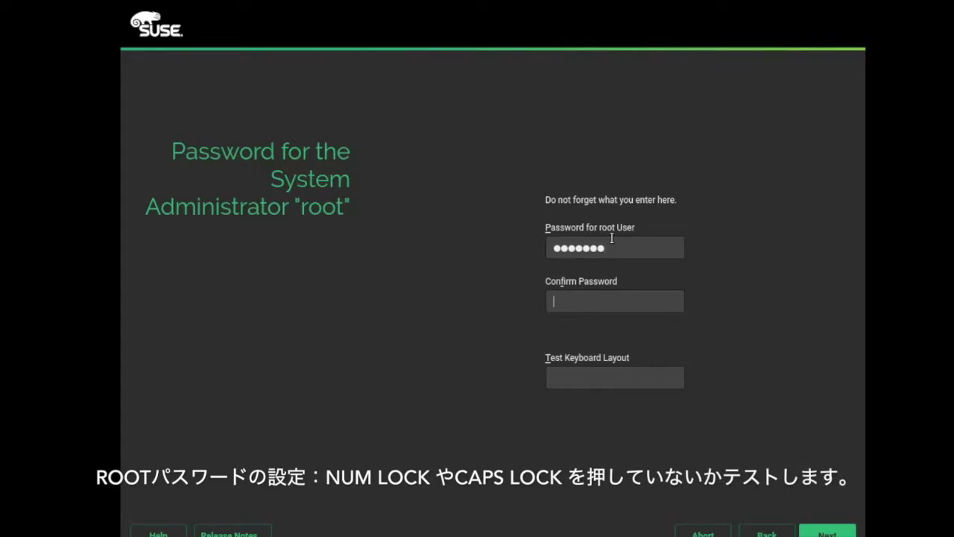
{"action": "type", "text": "xxxxxxx"}
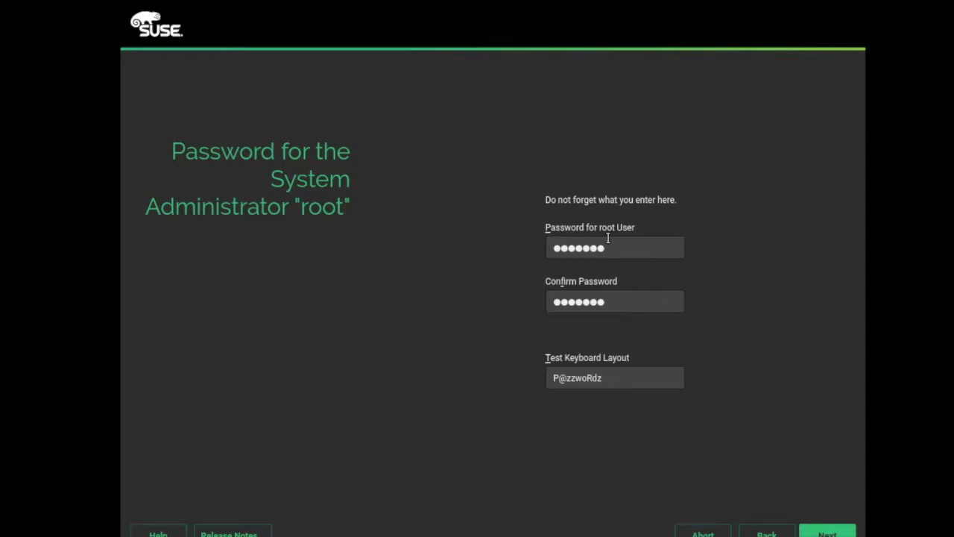
{"action": "left_click", "coordinate": [833, 531]}
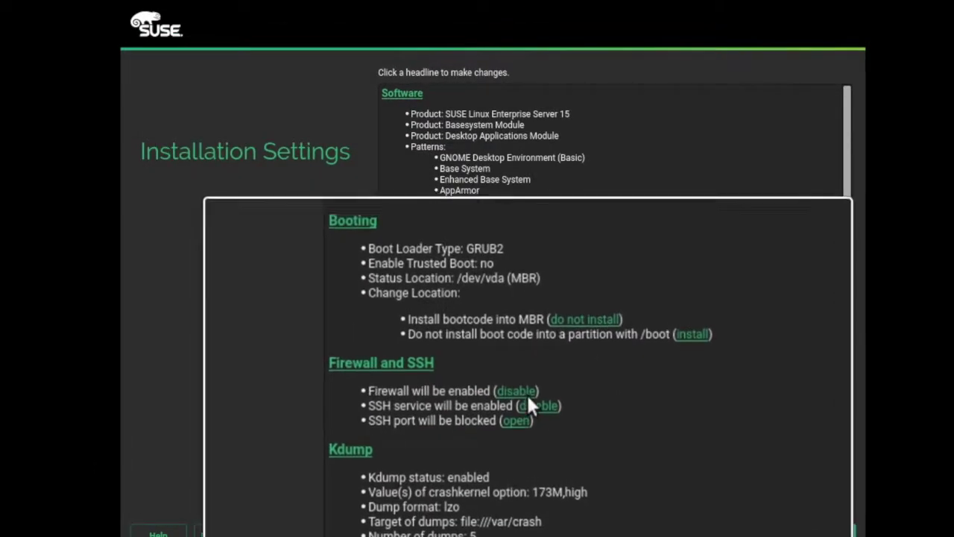
- Disable the firewall and turn Kdump off in the installation settings
{"action": "left_click", "coordinate": [519, 414]}
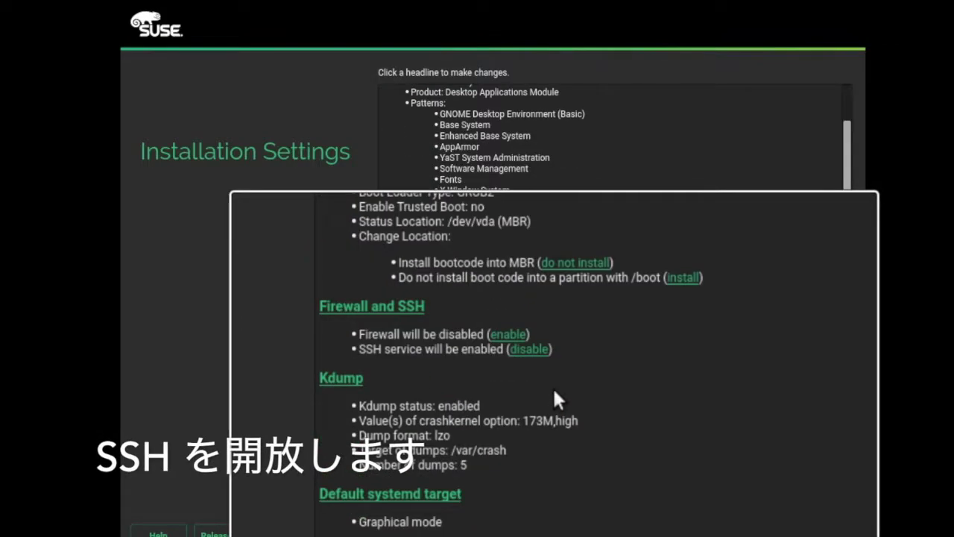
{"action": "scroll", "coordinate": [551, 389], "scroll_direction": "up", "scroll_amount": 1}
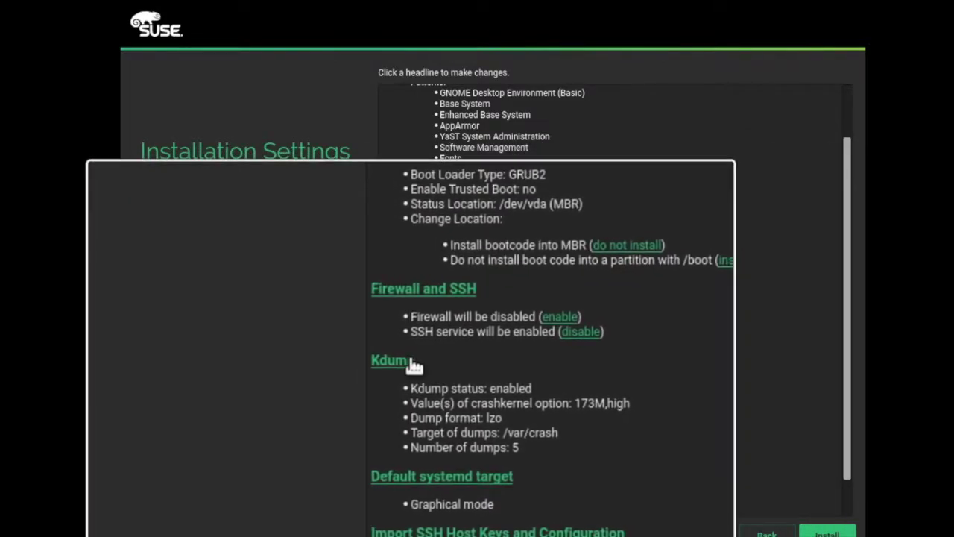
{"action": "left_click", "coordinate": [403, 359]}
{"action": "left_click", "coordinate": [378, 128]}
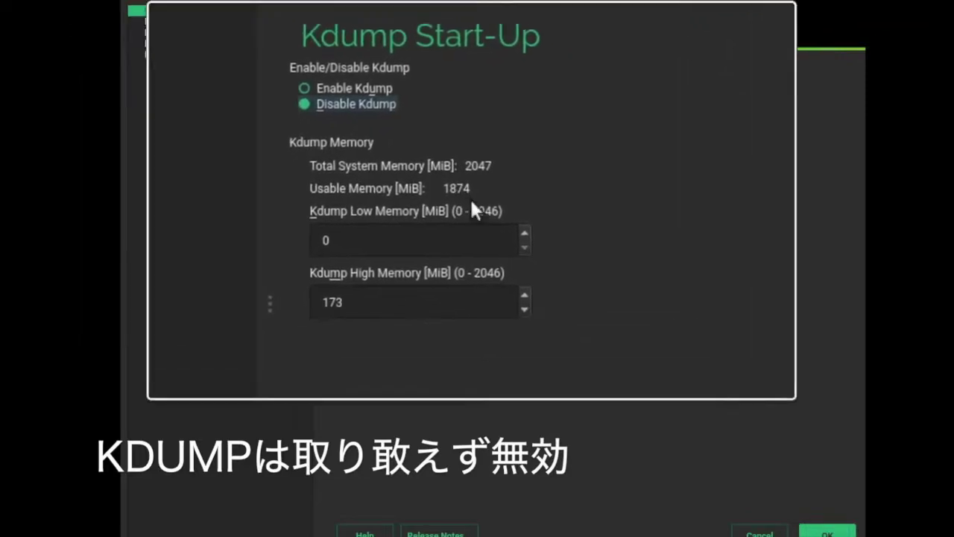
{"action": "left_click", "coordinate": [806, 492]}
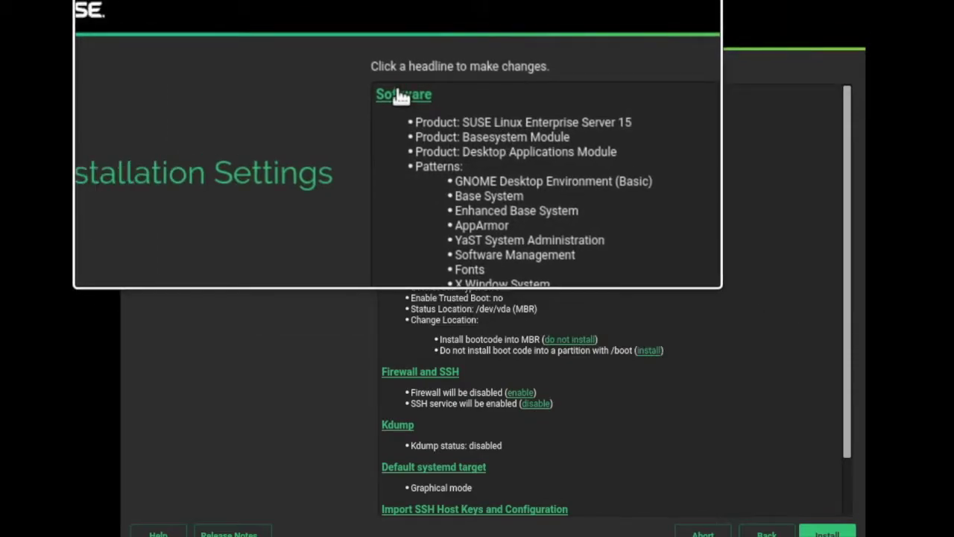
- Leave the software selection unchanged and start the installation
{"action": "left_click", "coordinate": [403, 94]}
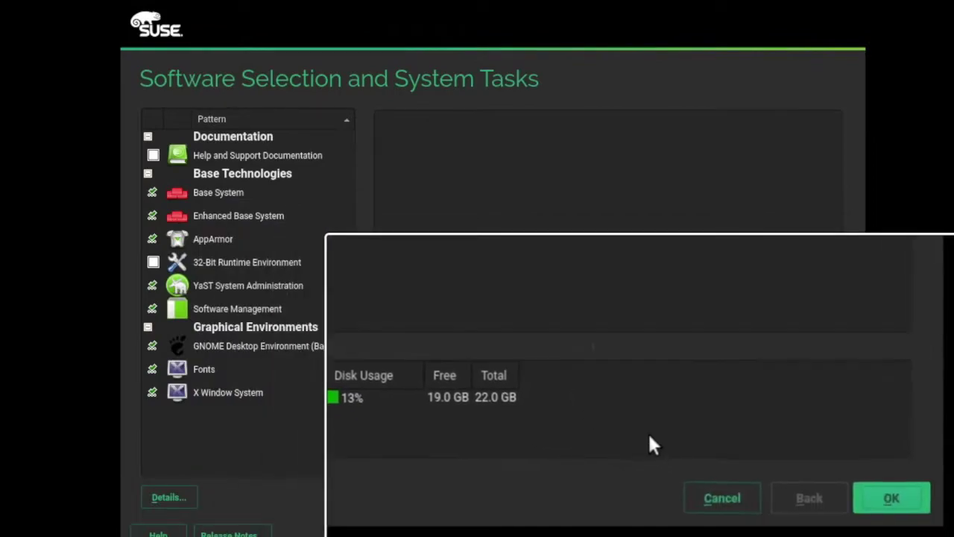
{"action": "left_click", "coordinate": [815, 501]}
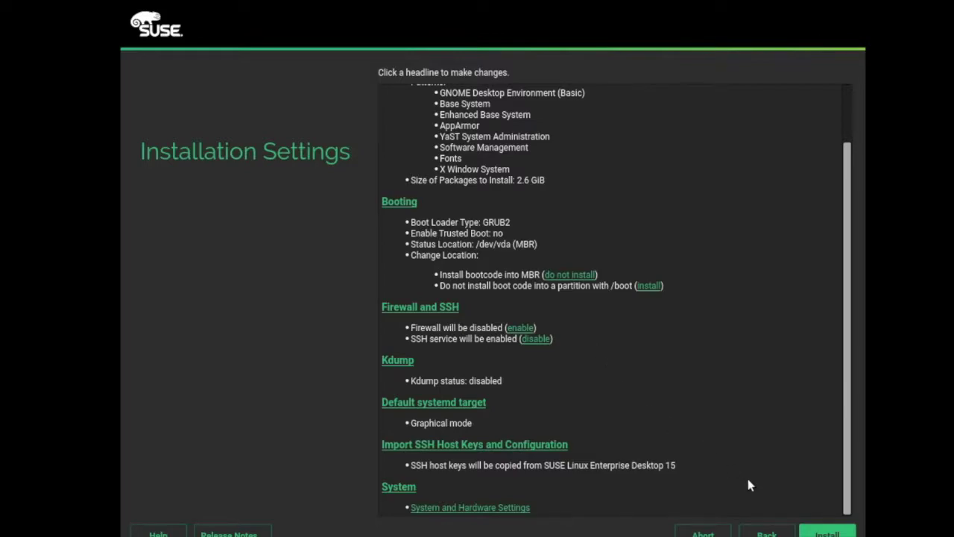
{"action": "left_click", "coordinate": [822, 532]}
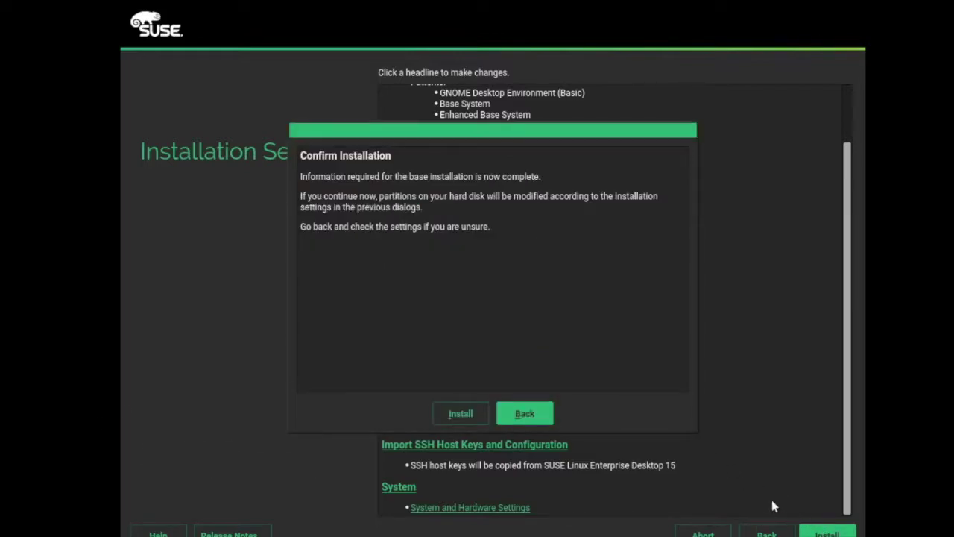
- Confirm the installation, then move aside the prompt asking for SLES15-15-0 Disc 1 at 61%
{"action": "left_click", "coordinate": [480, 413]}
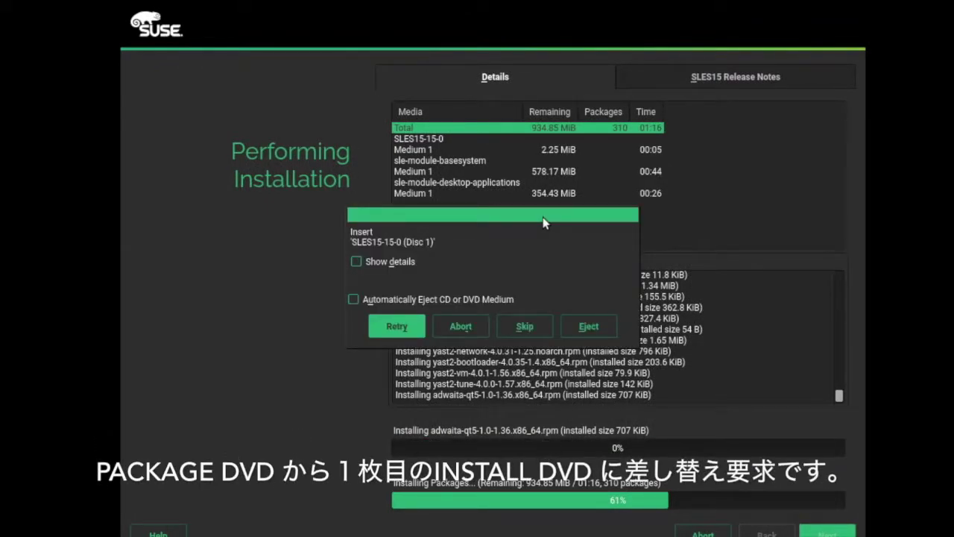
{"action": "left_click_drag", "start_coordinate": [509, 208], "coordinate": [501, 248]}
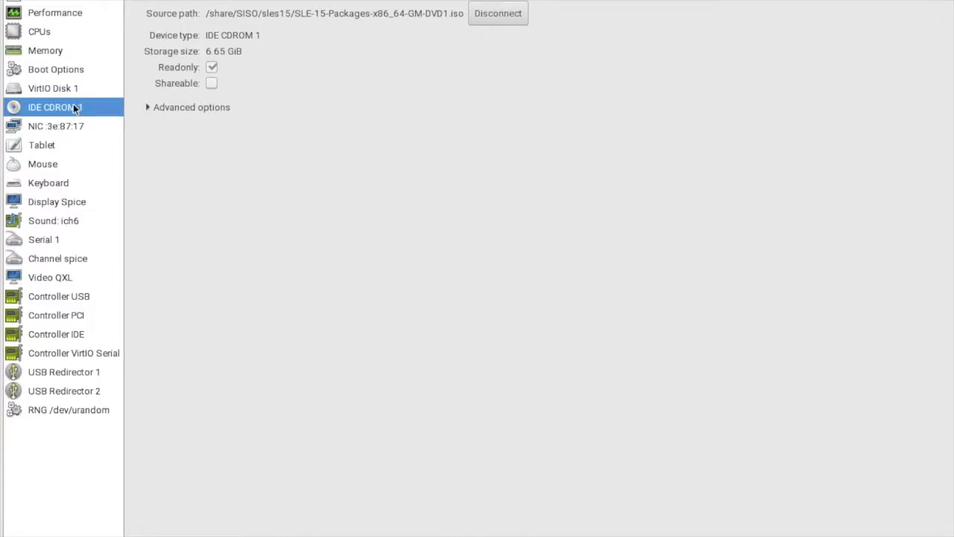
- Swap IDE CDROM 1's image for SLE-15-Installer-DVD-x86_64-GM-DVD1.iso
{"action": "left_click", "coordinate": [488, 21]}
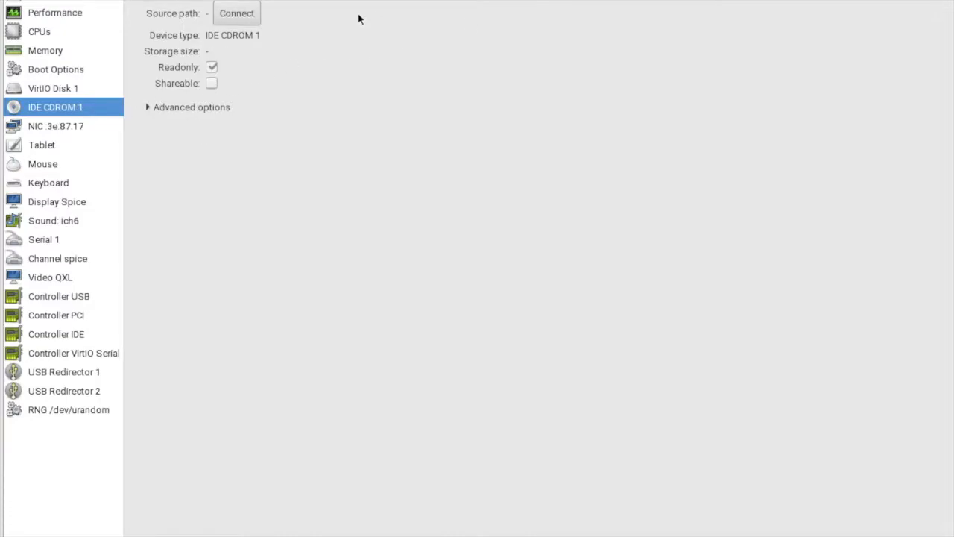
{"action": "left_click", "coordinate": [235, 16]}
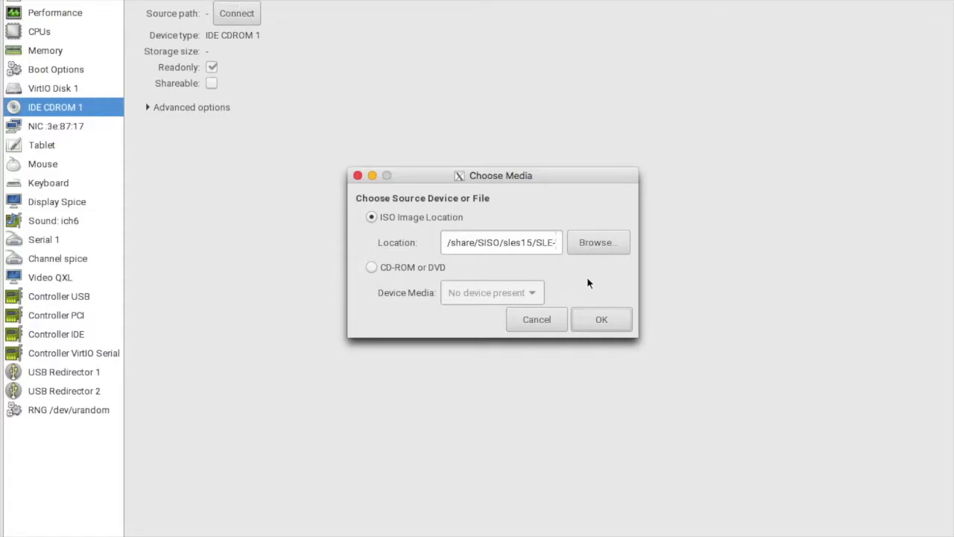
{"action": "left_click", "coordinate": [592, 246]}
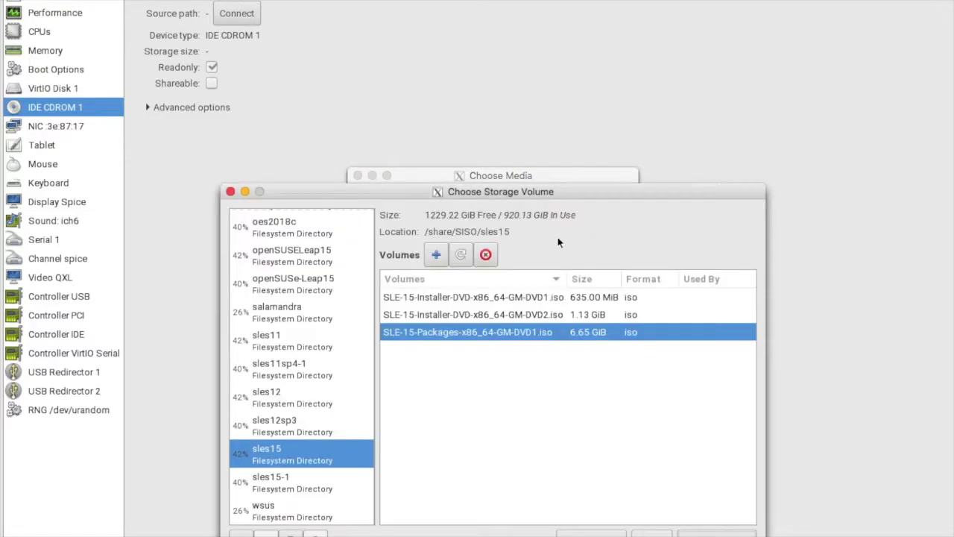
{"action": "left_click", "coordinate": [488, 298]}
{"action": "left_click", "coordinate": [717, 533]}
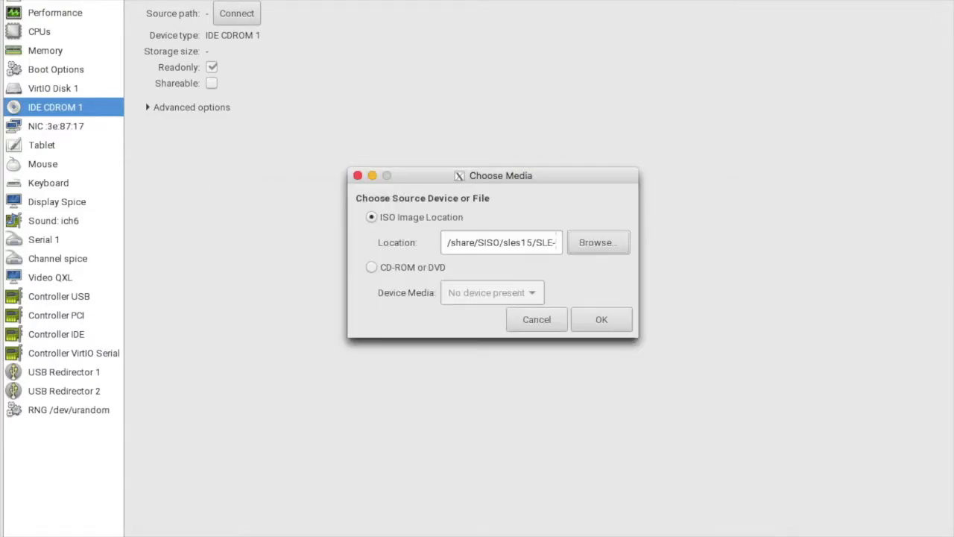
{"action": "left_click", "coordinate": [598, 317]}
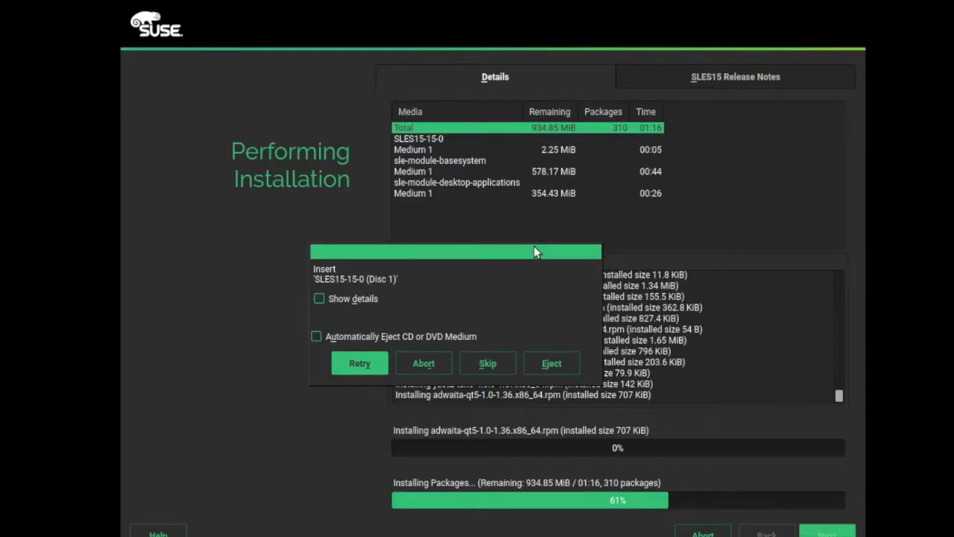
- Retry the disc read so package installation resumes
{"action": "left_click", "coordinate": [382, 361]}
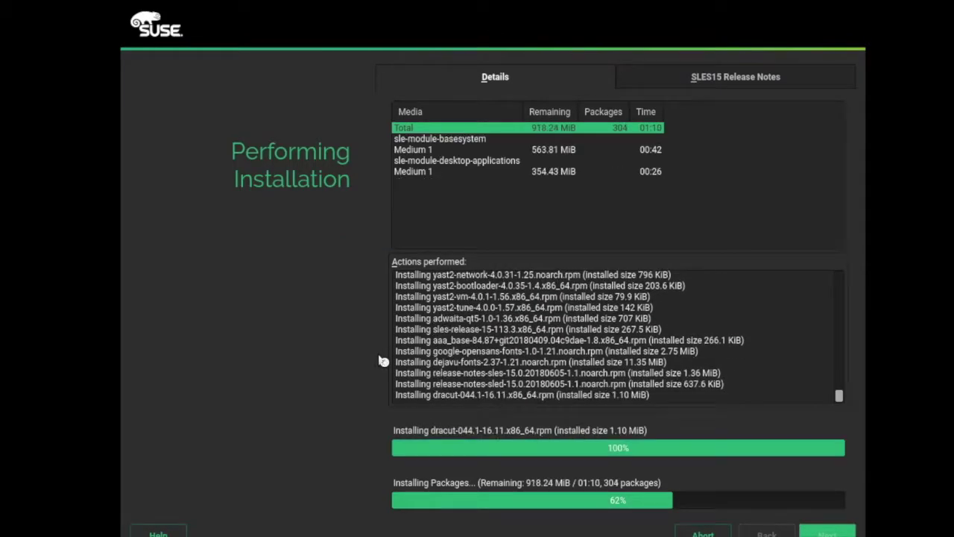